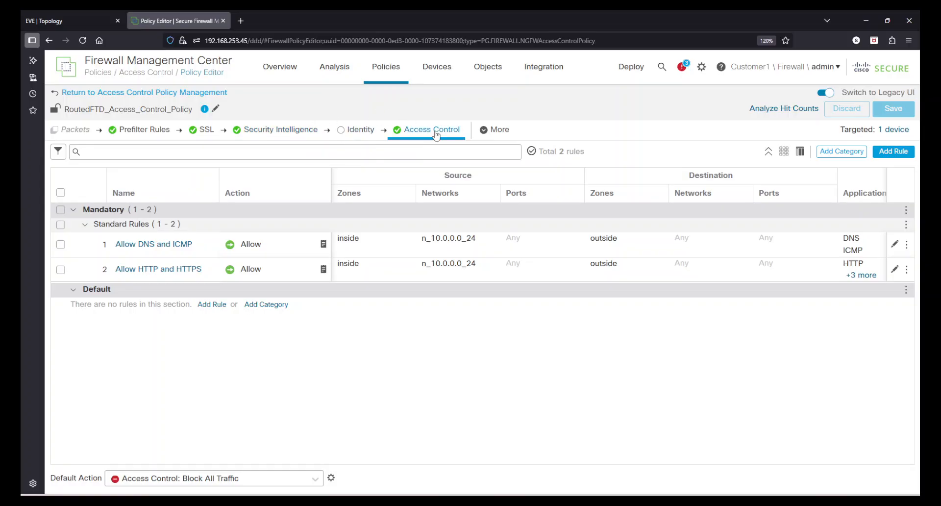
- Check which prefilter policy is assigned to RoutedFTD_Access_Control_Policy and which others can be selected
{"action": "left_click", "coordinate": [137, 132]}
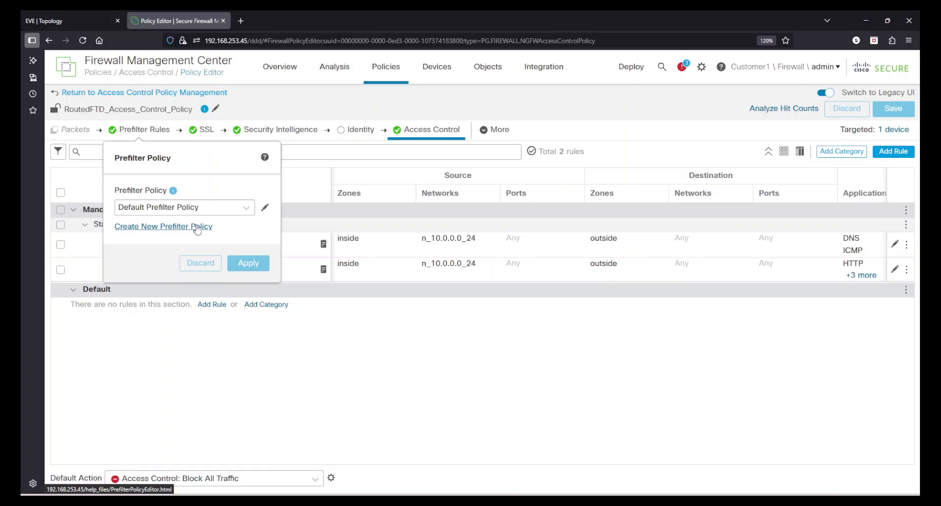
{"action": "left_click", "coordinate": [245, 207]}
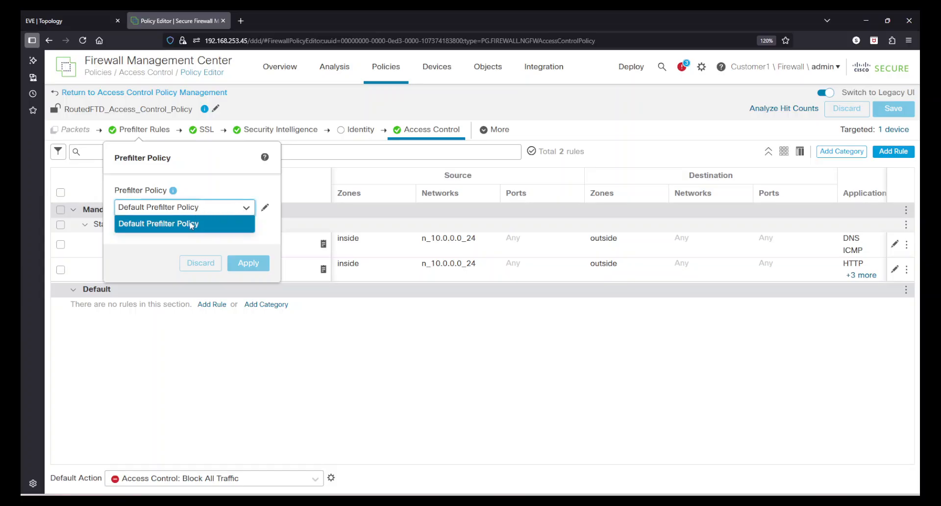
{"action": "left_click", "coordinate": [205, 183]}
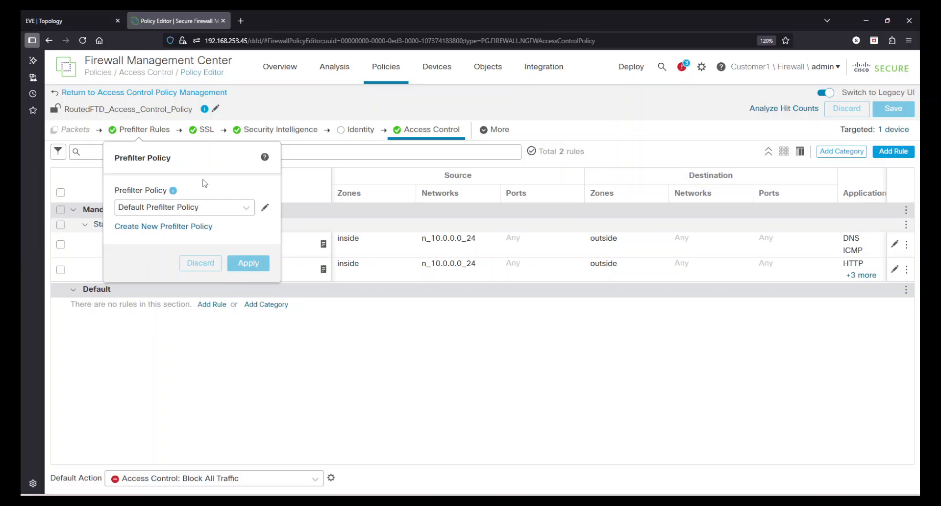
{"action": "left_click", "coordinate": [327, 390]}
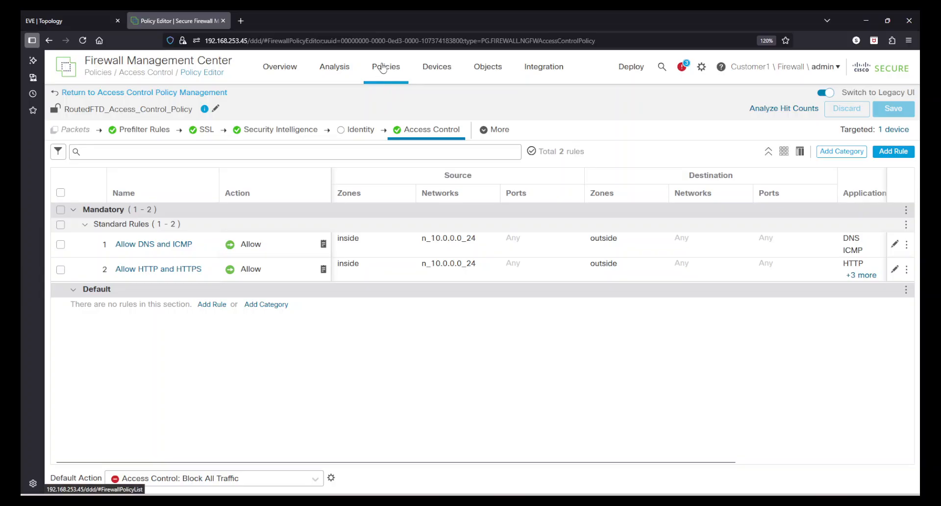
- Go to the prefilter policy list, review the rules and default action of the Default Prefilter Policy, and return to the list
{"action": "mouse_move", "coordinate": [383, 67]}
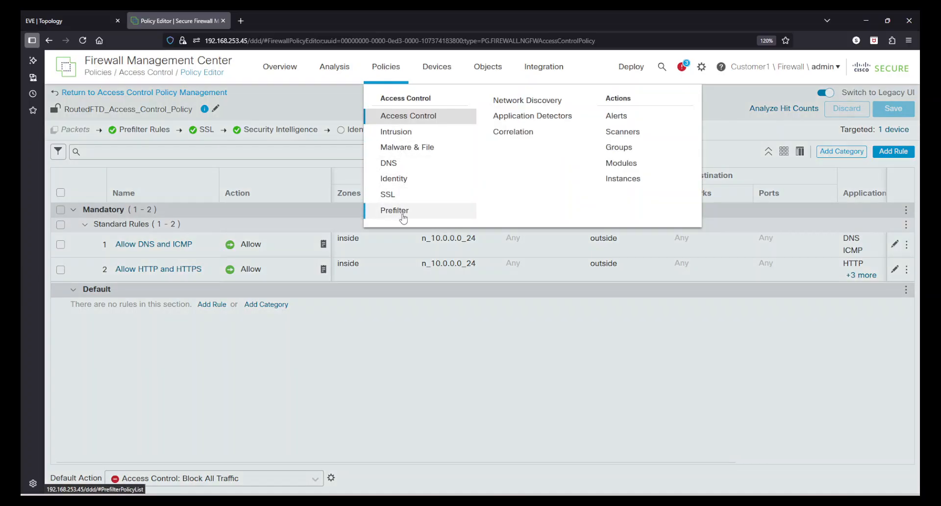
{"action": "left_click", "coordinate": [401, 212]}
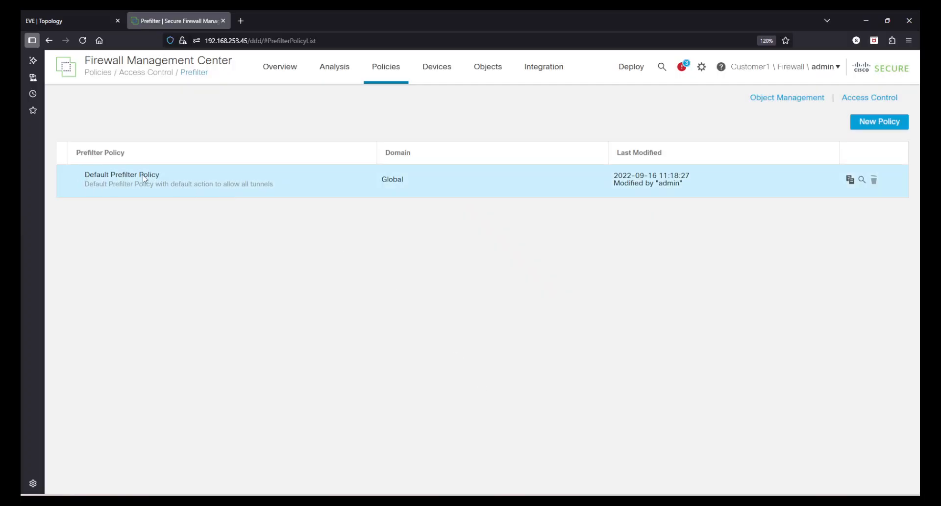
{"action": "left_click", "coordinate": [862, 181]}
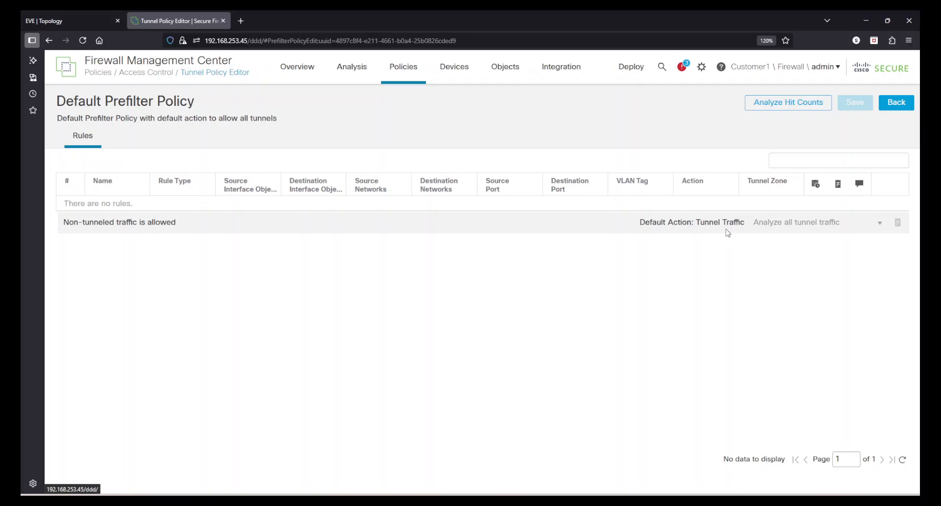
{"action": "left_click", "coordinate": [902, 103]}
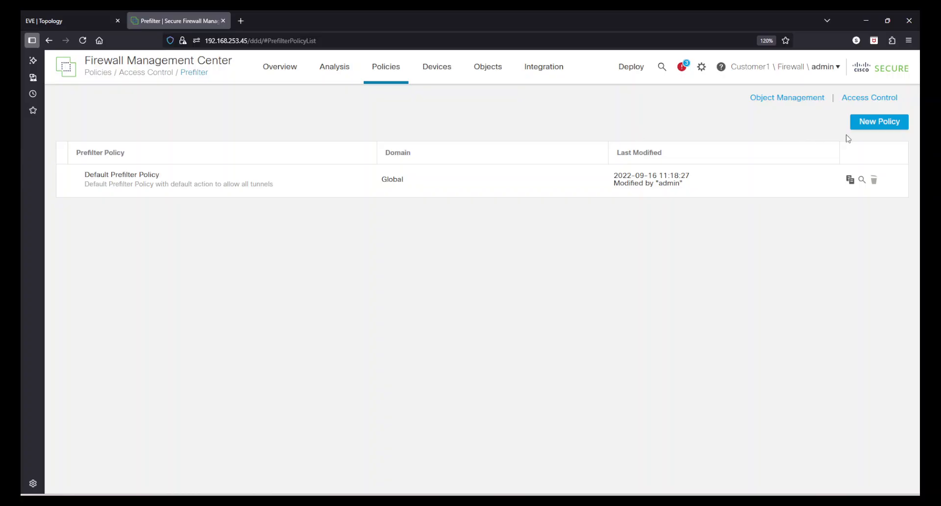
- Create a new prefilter policy named RoutedFTDPre-Filter with an empty description
{"action": "left_click", "coordinate": [881, 122]}
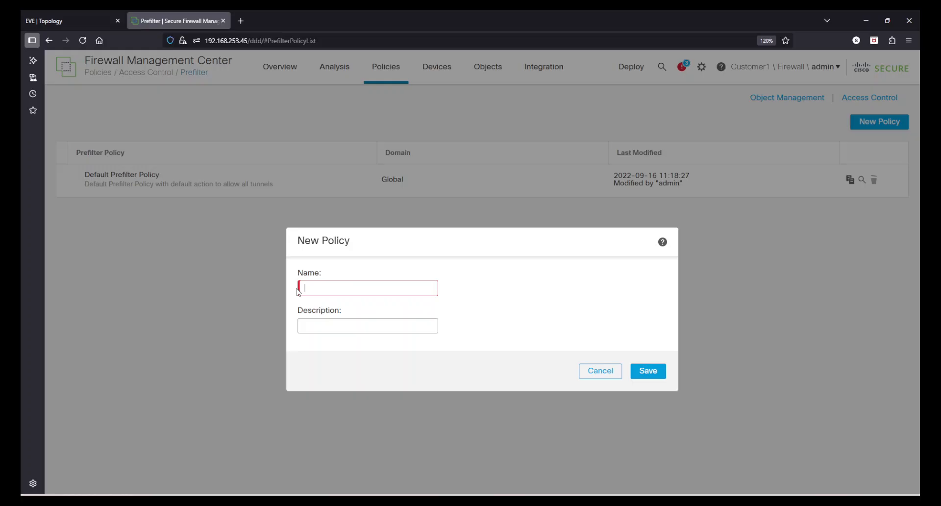
{"action": "type", "text": "RoutedFTDPre-Filter"}
{"action": "left_click", "coordinate": [412, 327]}
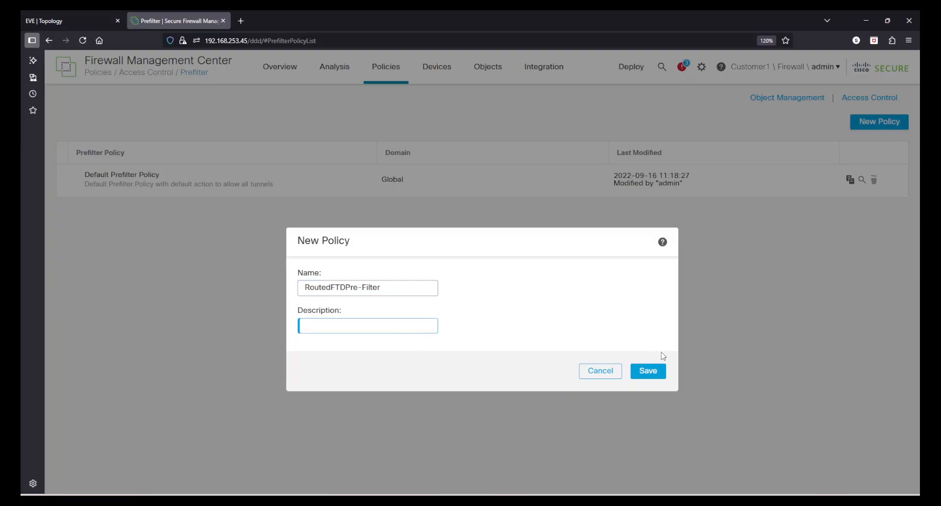
{"action": "left_click", "coordinate": [648, 373]}
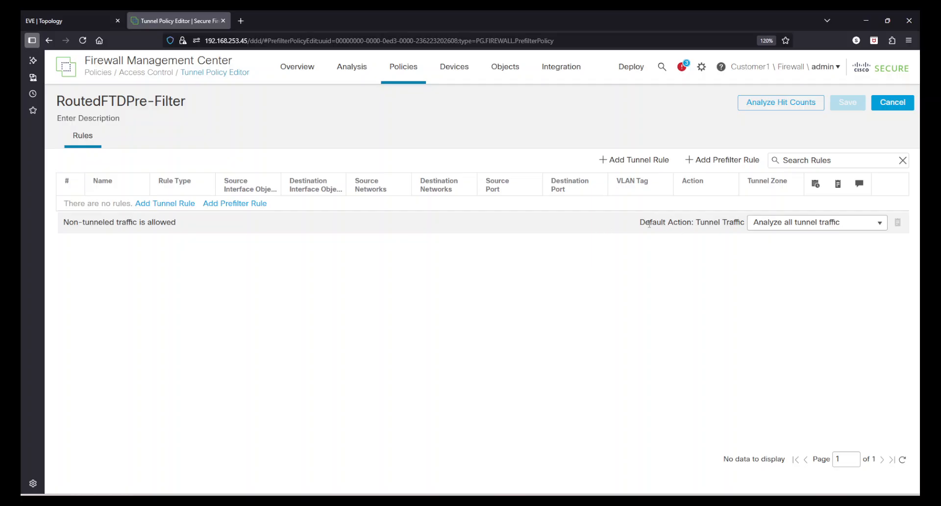
- Switch the default tunnel traffic action to Block all tunnel traffic, and set it back to Analyze all tunnel traffic
{"action": "left_click", "coordinate": [788, 225]}
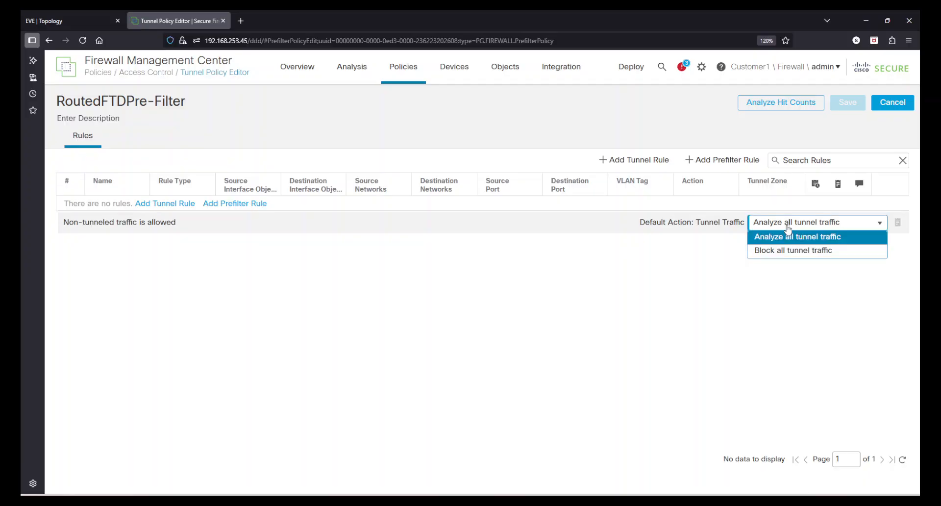
{"action": "left_click", "coordinate": [797, 254]}
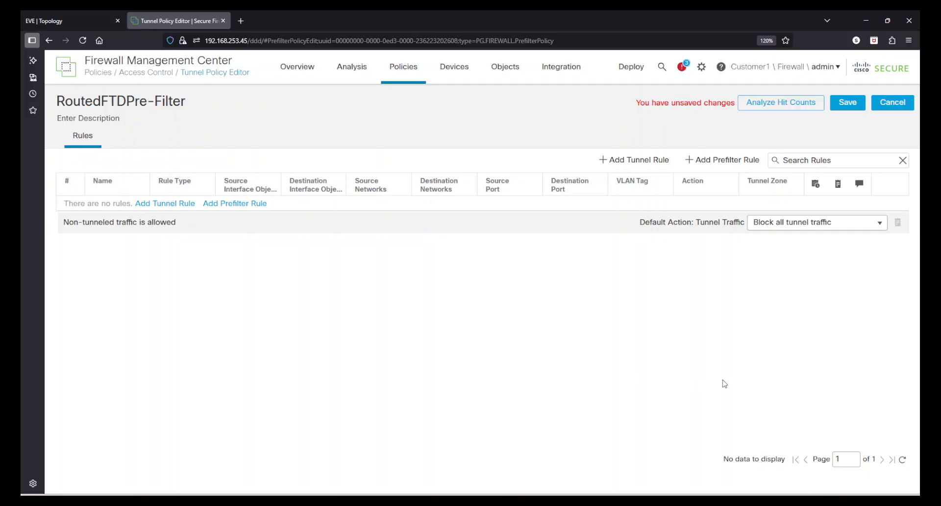
{"action": "left_click", "coordinate": [822, 229]}
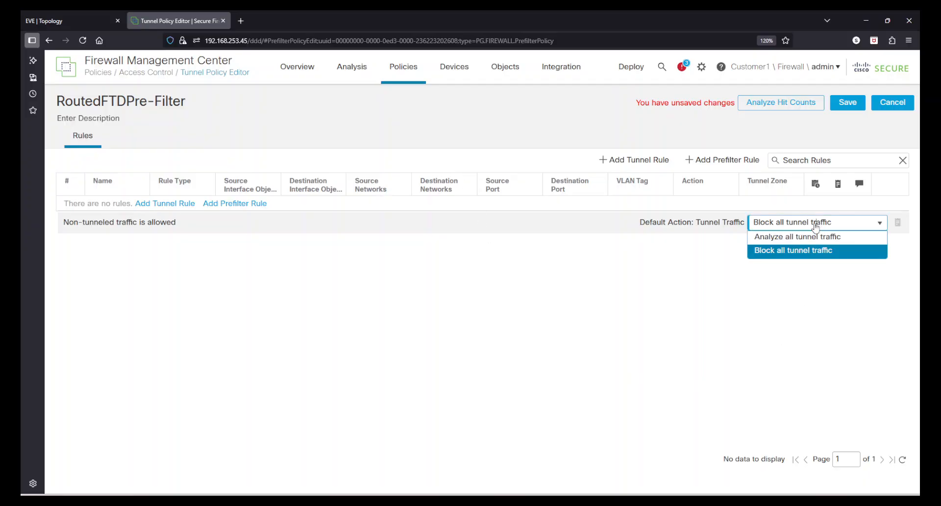
{"action": "left_click", "coordinate": [790, 236]}
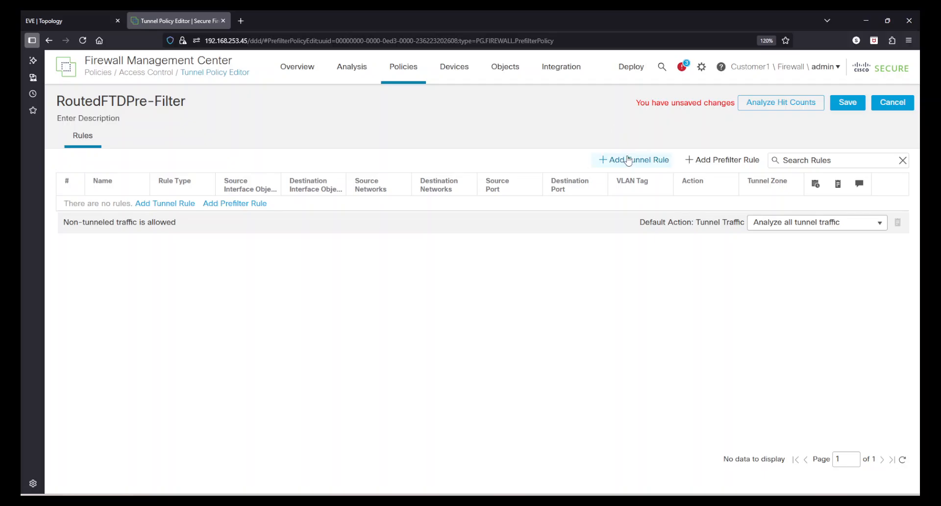
- Start a new prefilter rule in the policy and name it Test
{"action": "left_click", "coordinate": [708, 163]}
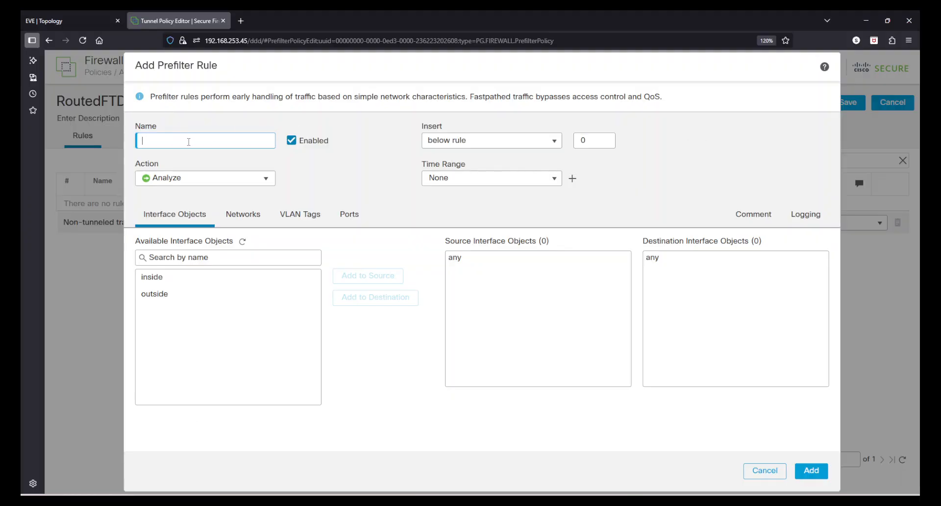
{"action": "type", "text": "Test"}
- Examine the actions available for the Test rule and the note on how prefilter rules and fastpathed traffic are handled
{"action": "left_click", "coordinate": [265, 183]}
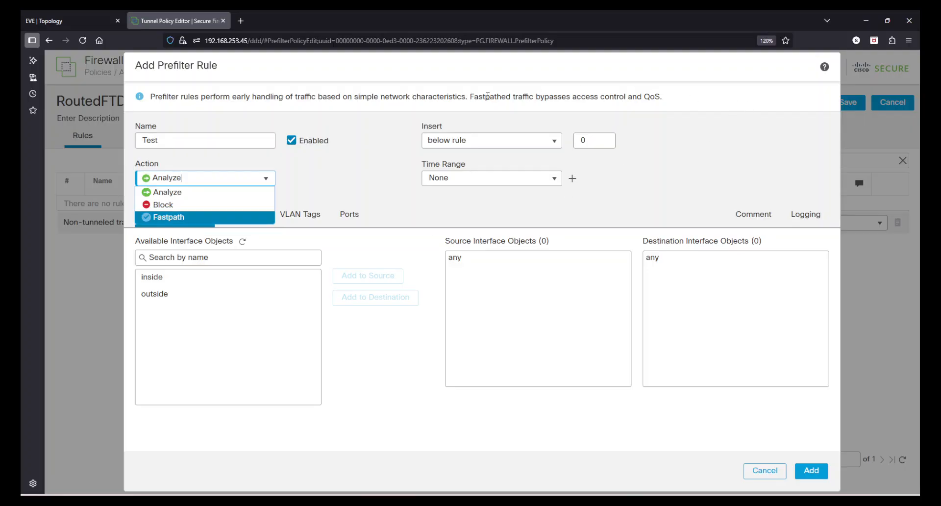
{"action": "left_click_drag", "start_coordinate": [472, 97], "coordinate": [661, 97]}
{"action": "left_click", "coordinate": [660, 96]}
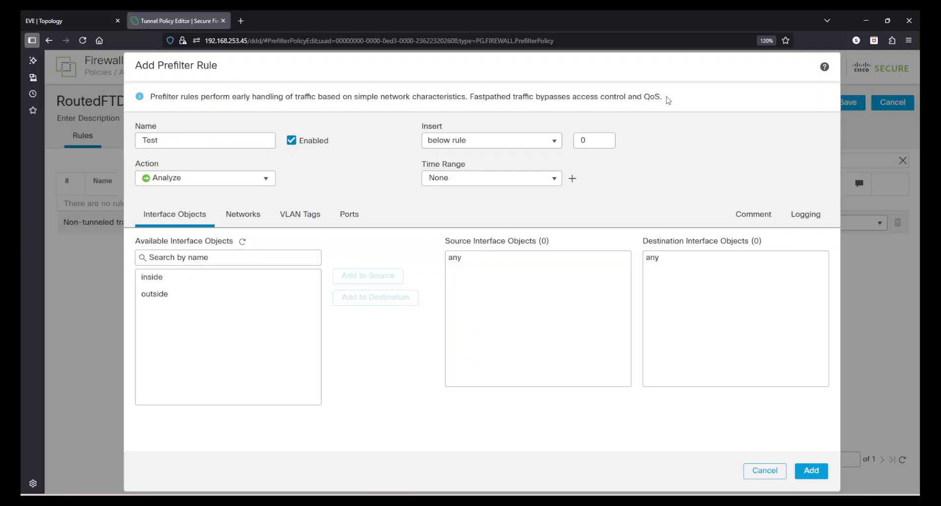
{"action": "left_click_drag", "start_coordinate": [668, 100], "coordinate": [147, 97]}
{"action": "left_click", "coordinate": [297, 100]}
{"action": "left_click", "coordinate": [676, 106]}
{"action": "left_click", "coordinate": [267, 182]}
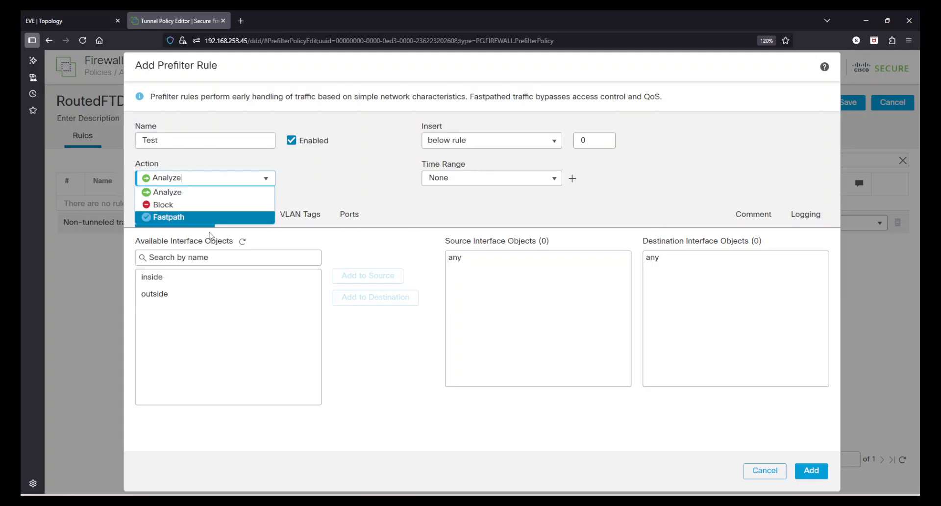
{"action": "left_click", "coordinate": [556, 100]}
{"action": "left_click_drag", "start_coordinate": [556, 100], "coordinate": [666, 103]}
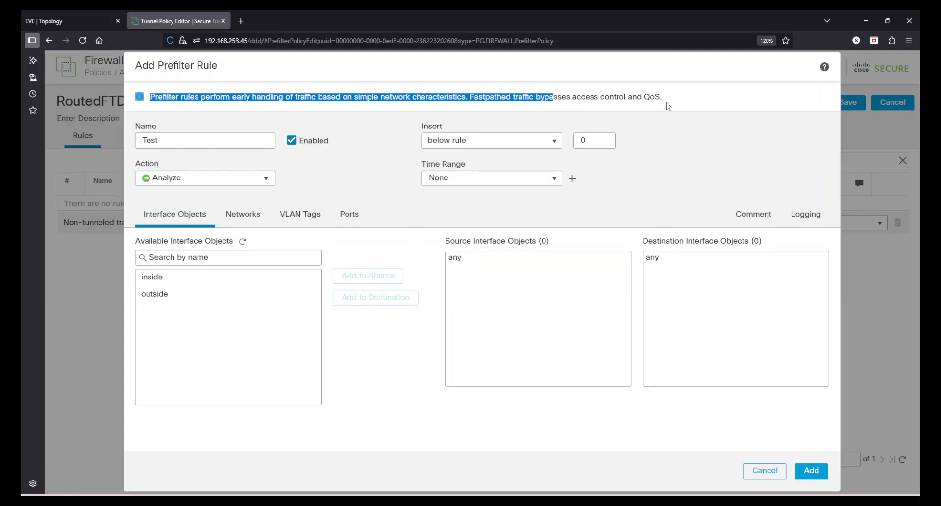
{"action": "left_click", "coordinate": [628, 104]}
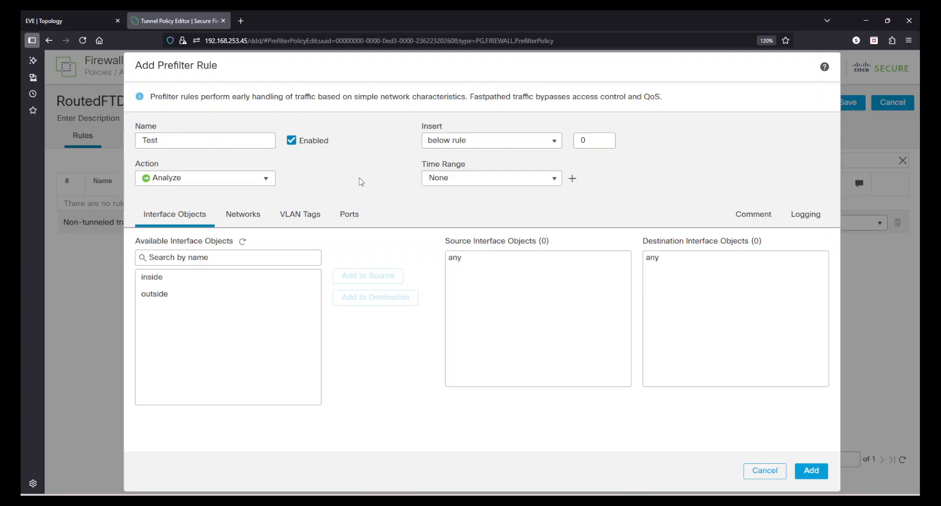
- Set the Test rule's source interface object to inside and its destination interface object to outside
{"action": "left_click", "coordinate": [169, 276]}
{"action": "left_click", "coordinate": [346, 275]}
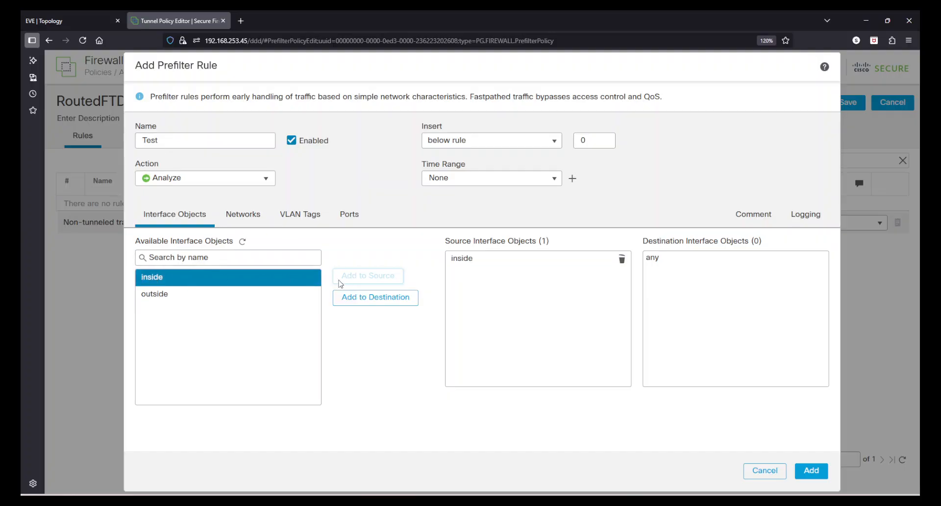
{"action": "left_click", "coordinate": [248, 296]}
{"action": "left_click", "coordinate": [367, 298]}
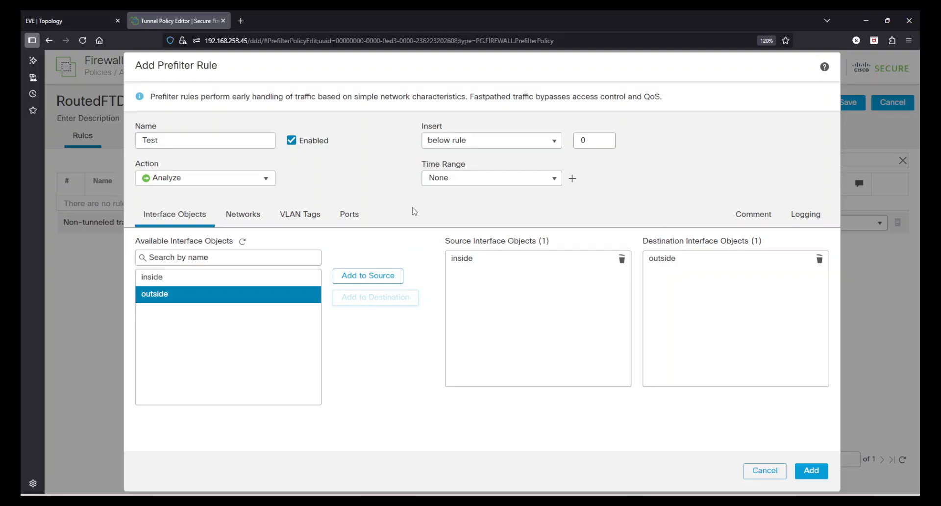
- Set the Test rule's source network to n_10.0.0.0_24 and its destination network to 11.11.11.11
{"action": "left_click", "coordinate": [248, 224]}
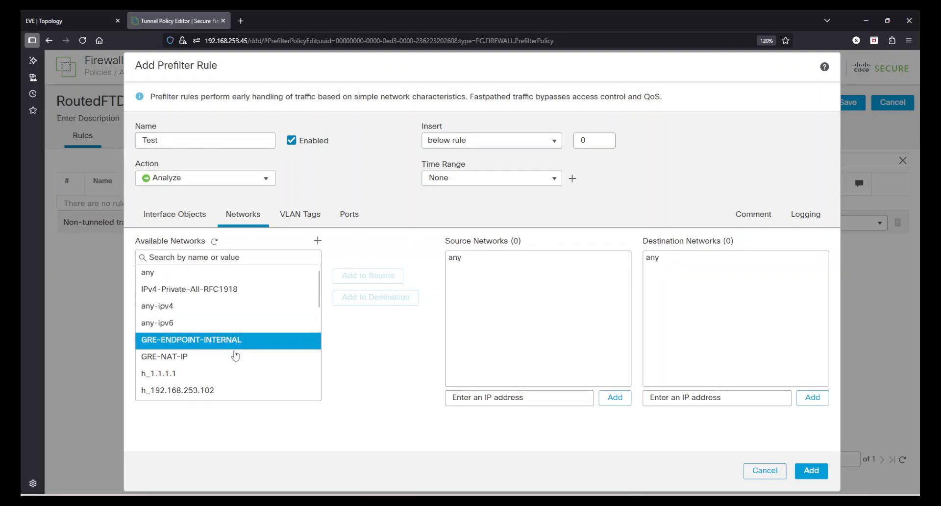
{"action": "scroll", "coordinate": [235, 355], "scroll_direction": "down", "scroll_amount": 5}
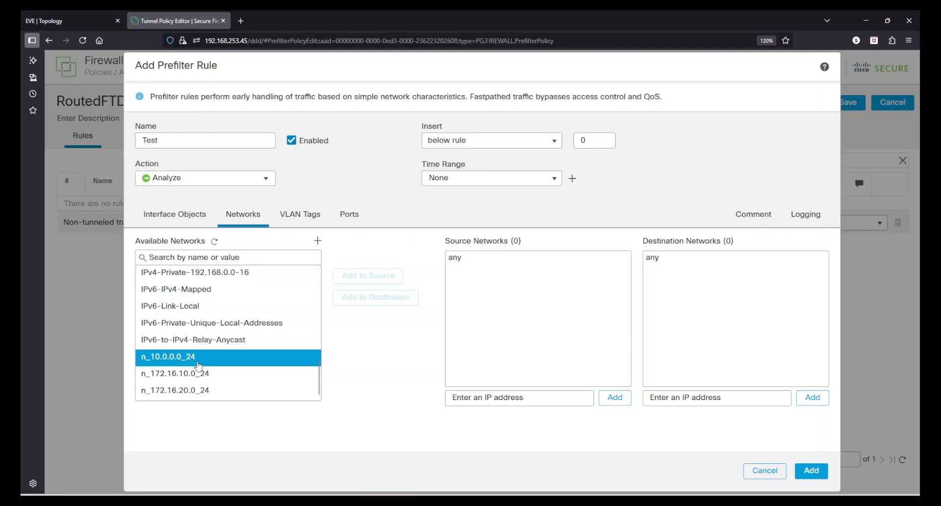
{"action": "left_click", "coordinate": [198, 365]}
{"action": "left_click", "coordinate": [355, 279]}
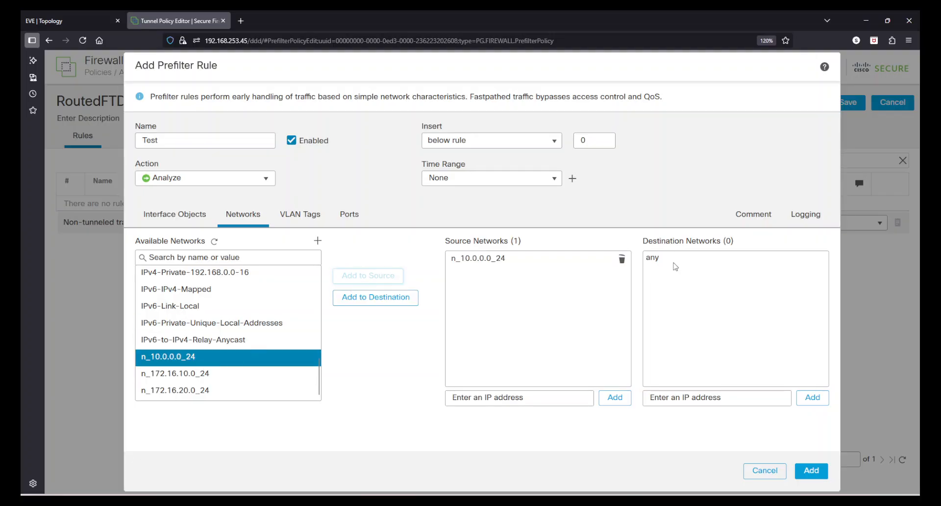
{"action": "left_click", "coordinate": [723, 392]}
{"action": "type", "text": "11."}
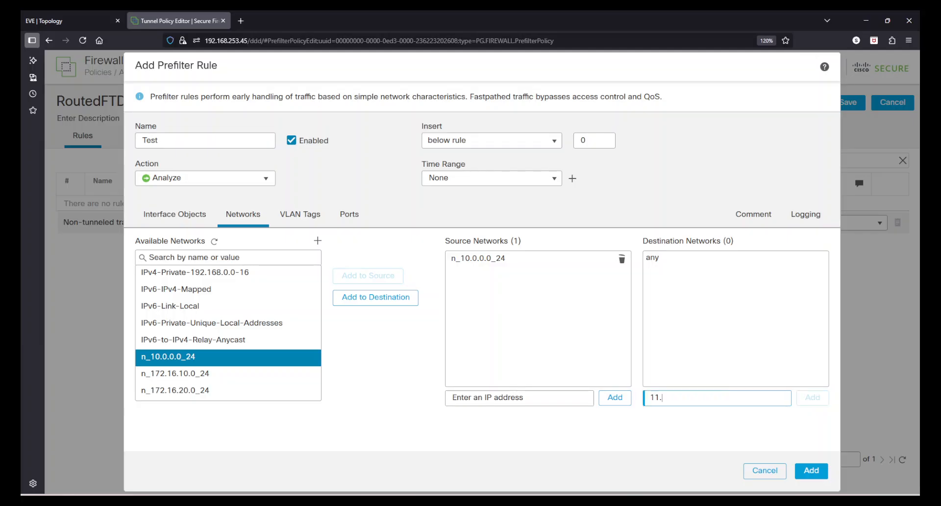
{"action": "type", "text": "11.11.11"}
{"action": "left_click", "coordinate": [812, 397]}
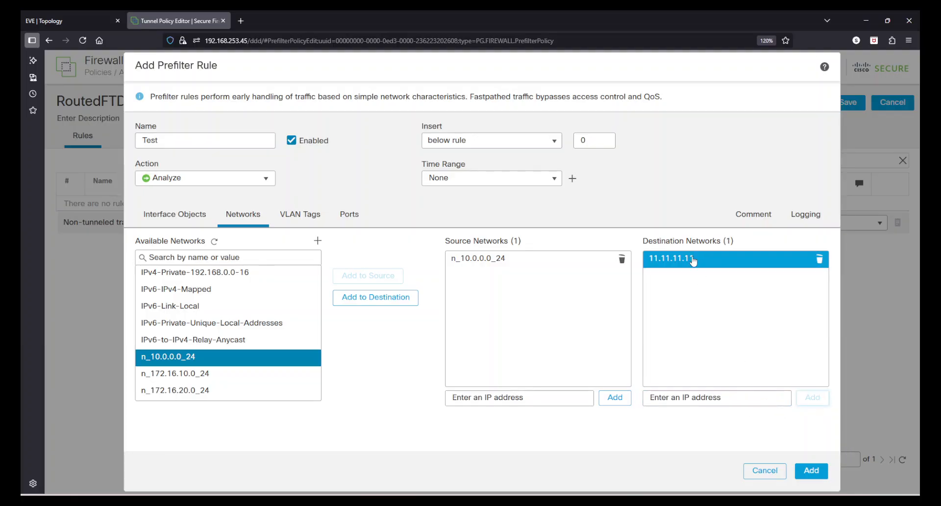
- Set the Test rule's destination port to ICMP (1) with type Any and add the rule to the prefilter policy
{"action": "left_click", "coordinate": [300, 215]}
{"action": "left_click", "coordinate": [342, 214]}
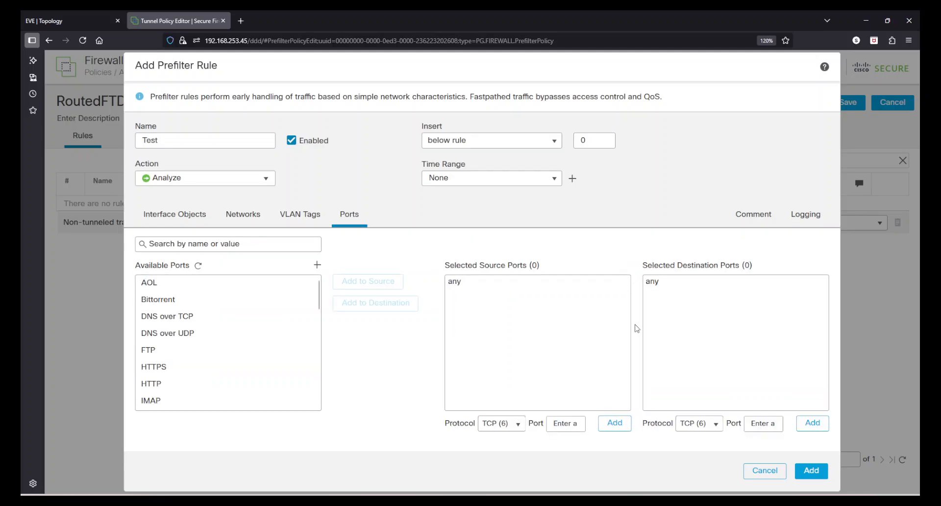
{"action": "left_click", "coordinate": [186, 240]}
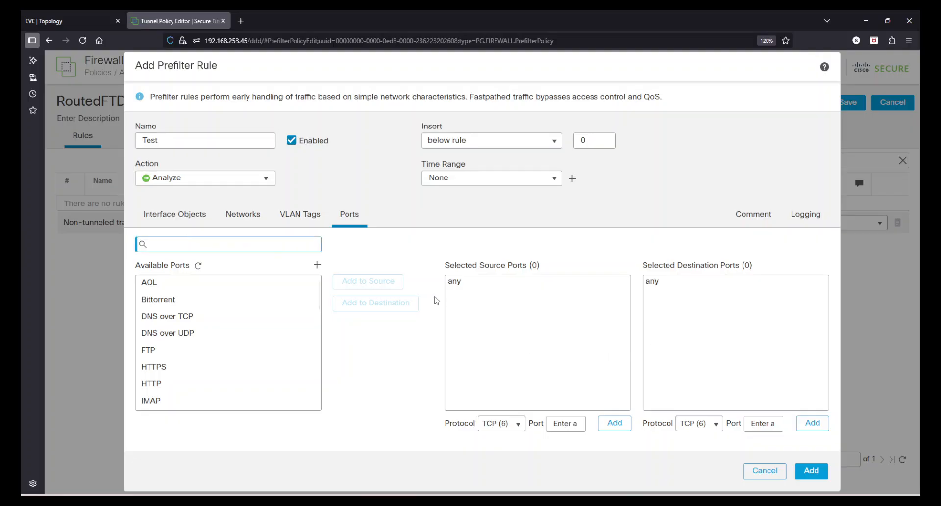
{"action": "scroll", "coordinate": [193, 353], "scroll_direction": "down", "scroll_amount": 5}
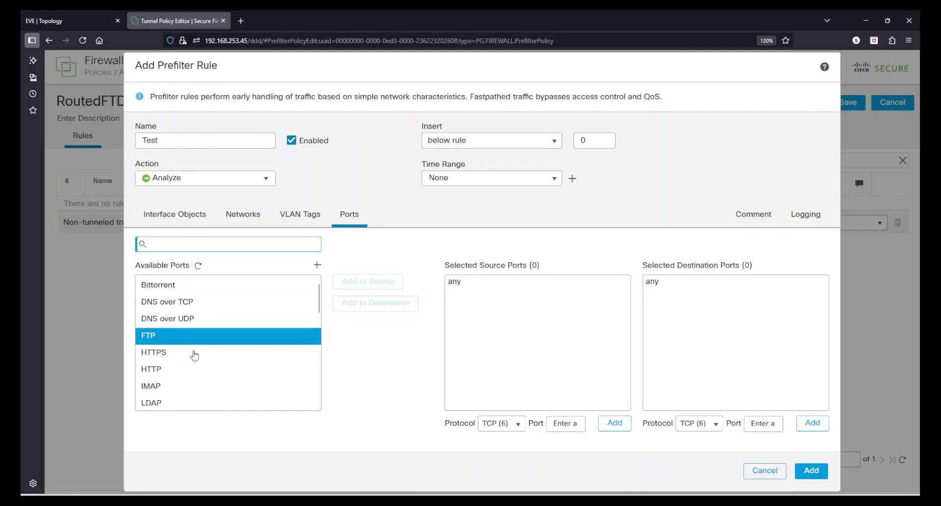
{"action": "scroll", "coordinate": [209, 374], "scroll_direction": "down", "scroll_amount": 4}
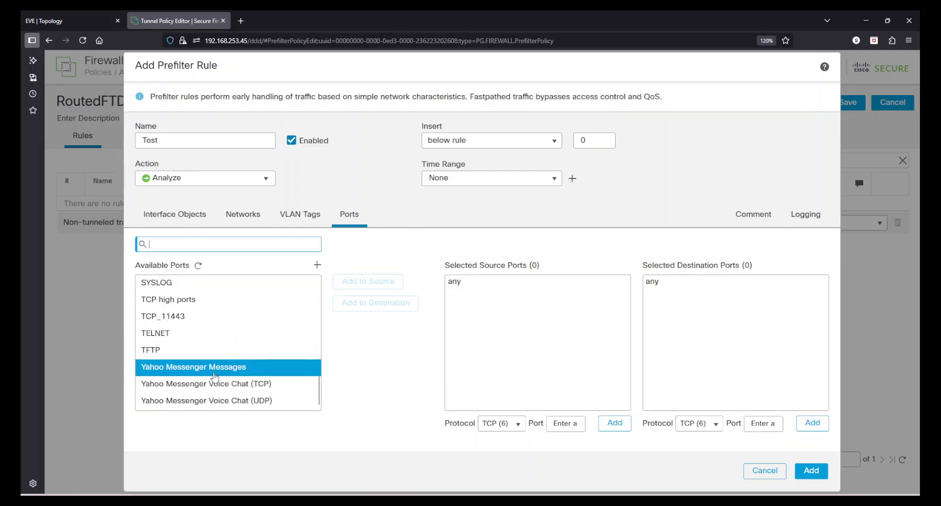
{"action": "left_click", "coordinate": [715, 425]}
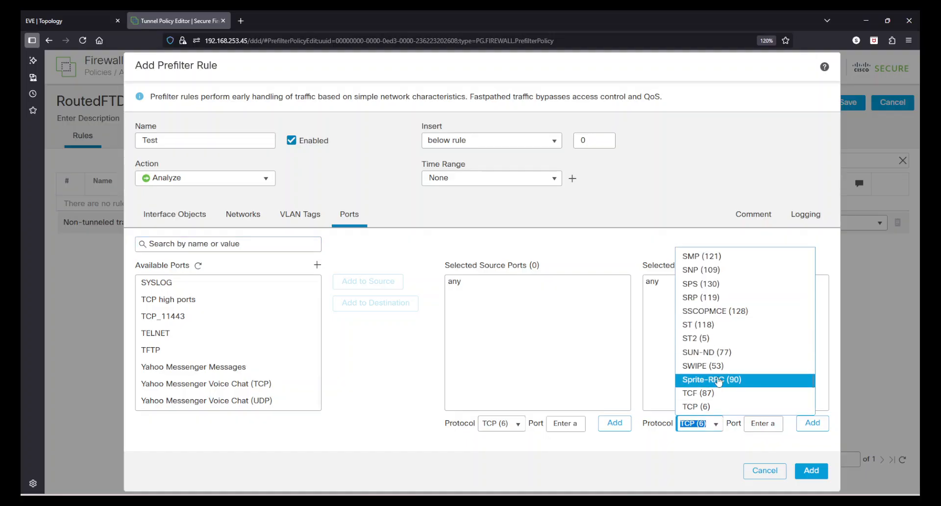
{"action": "scroll", "coordinate": [721, 382], "scroll_direction": "up", "scroll_amount": 8}
{"action": "scroll", "coordinate": [722, 381], "scroll_direction": "up", "scroll_amount": 10}
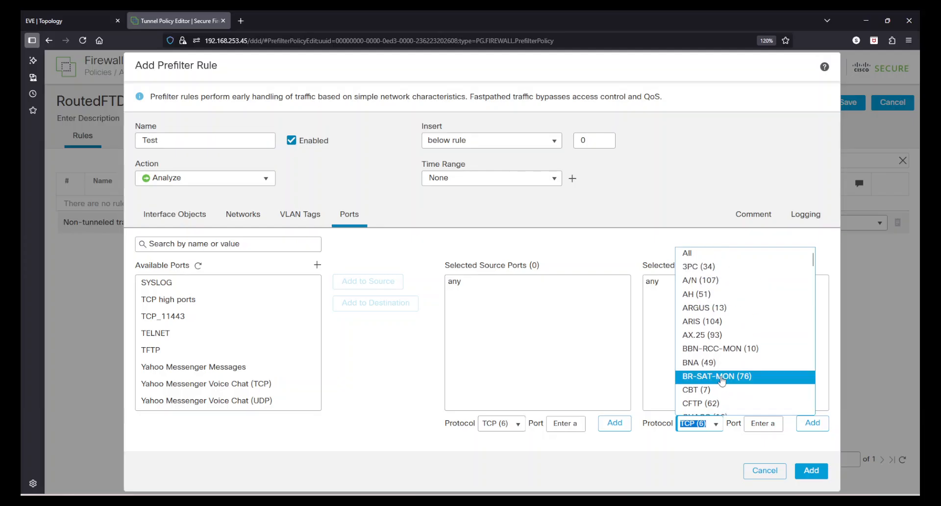
{"action": "scroll", "coordinate": [735, 385], "scroll_direction": "down", "scroll_amount": 1}
{"action": "scroll", "coordinate": [740, 386], "scroll_direction": "down", "scroll_amount": 7}
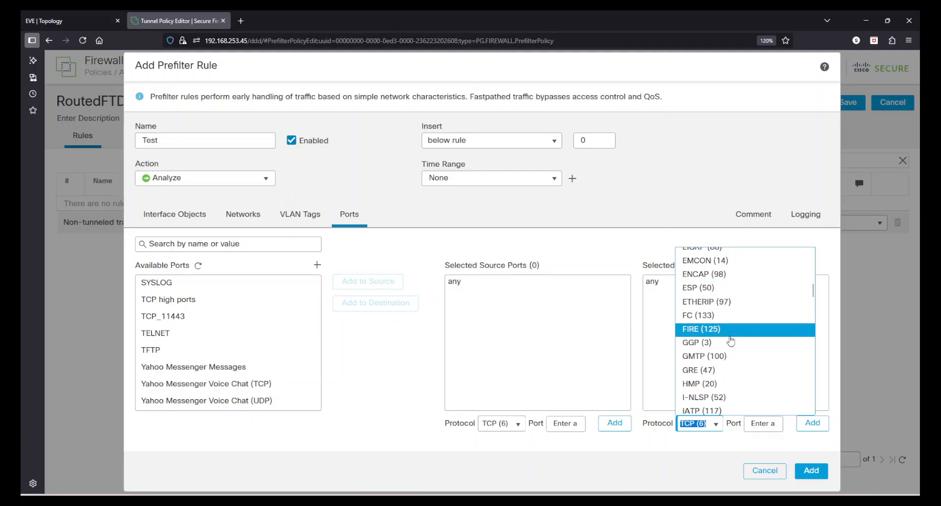
{"action": "scroll", "coordinate": [736, 400], "scroll_direction": "down", "scroll_amount": 2}
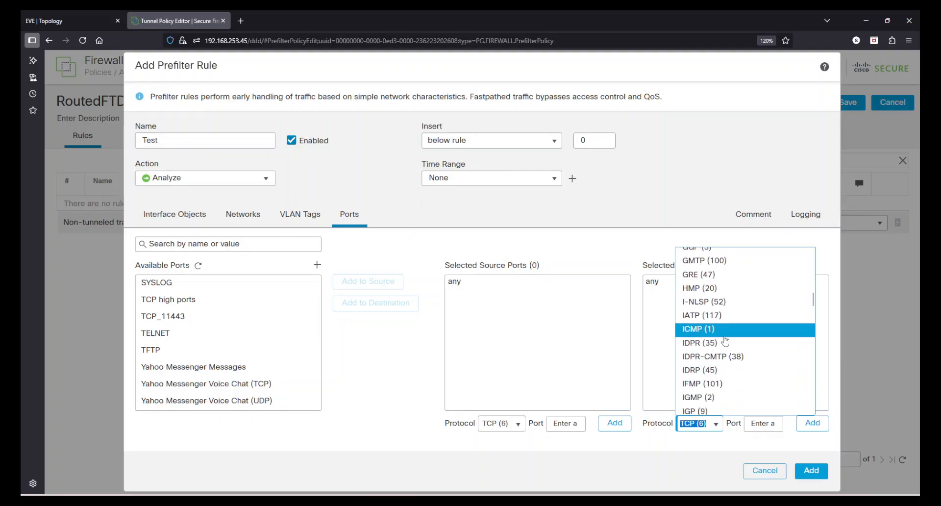
{"action": "left_click", "coordinate": [716, 330]}
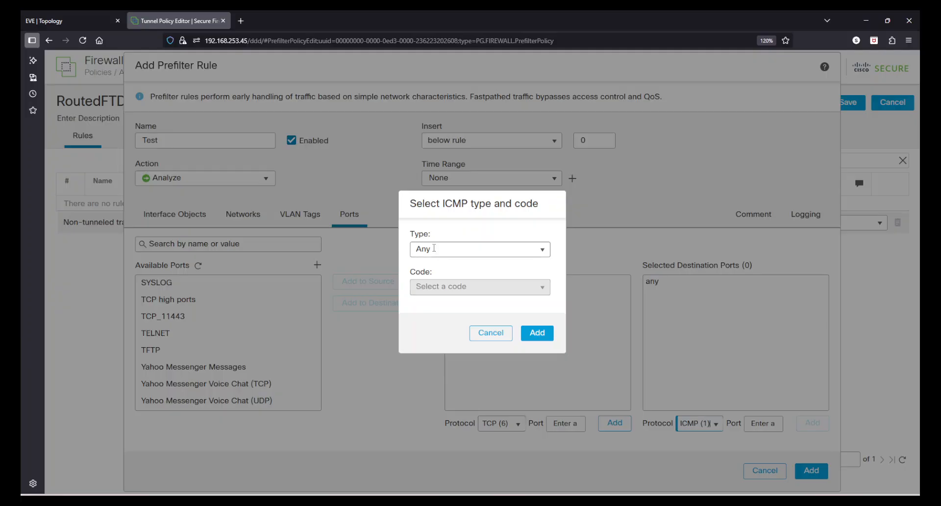
{"action": "left_click", "coordinate": [534, 335]}
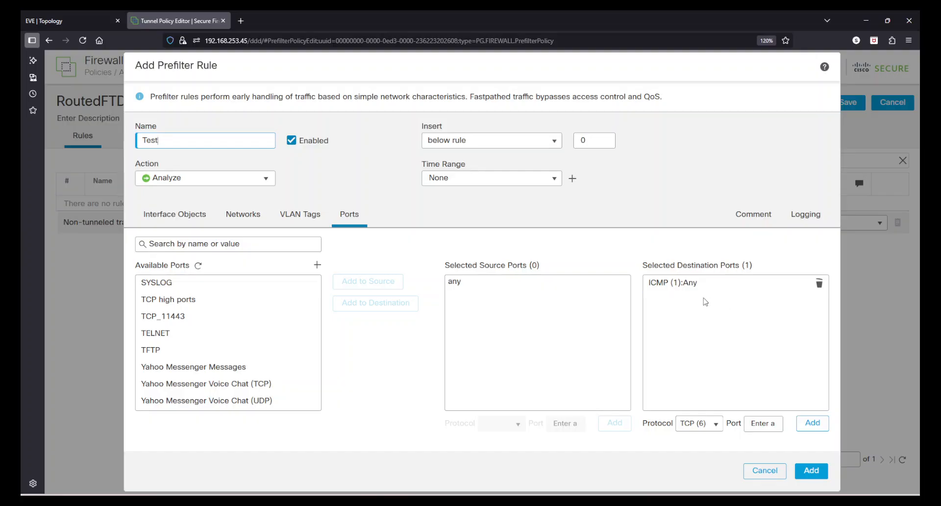
{"action": "left_click", "coordinate": [812, 469]}
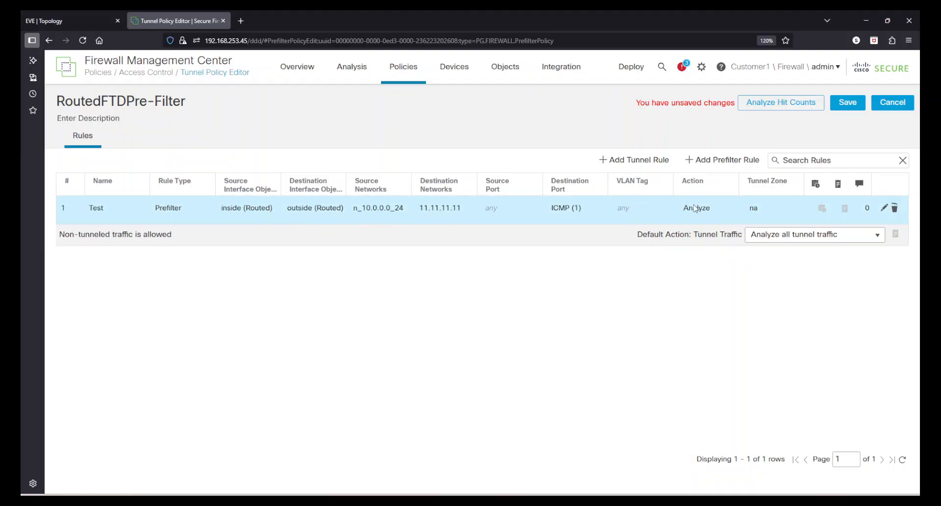
- Edit the Test prefilter rule to change its action to Block, and save the rule
{"action": "left_click", "coordinate": [884, 208]}
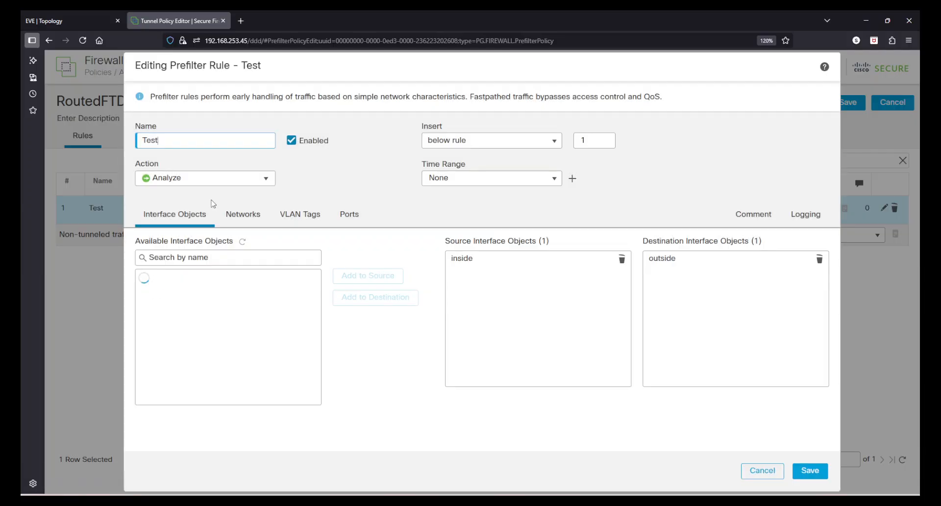
{"action": "left_click", "coordinate": [267, 180]}
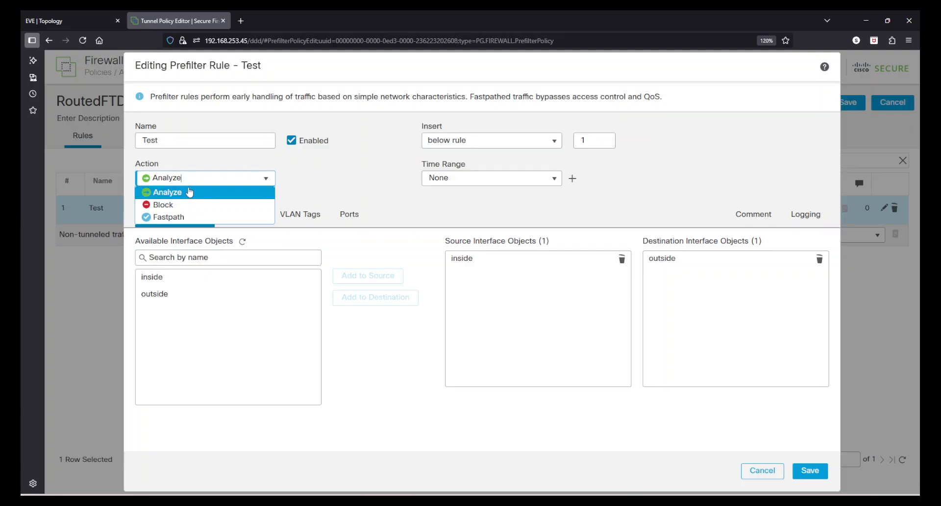
{"action": "left_click", "coordinate": [179, 206]}
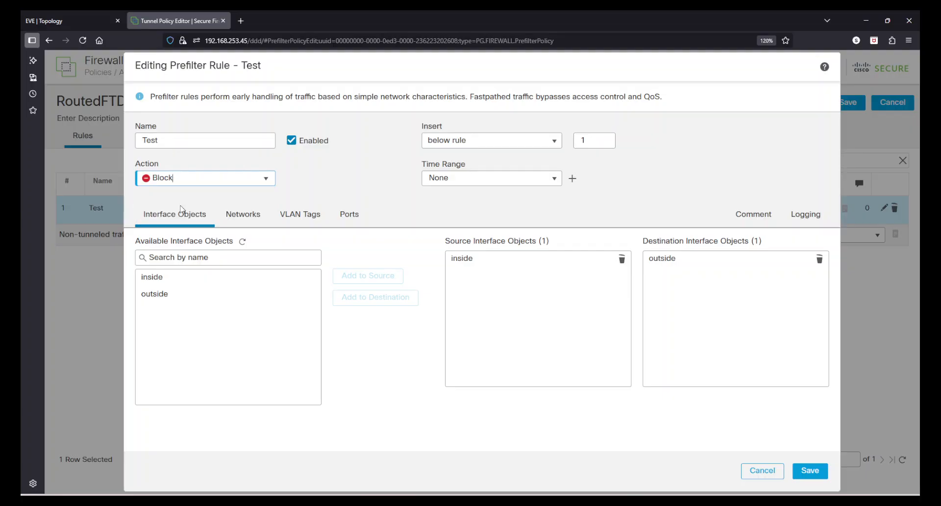
{"action": "left_click", "coordinate": [808, 472]}
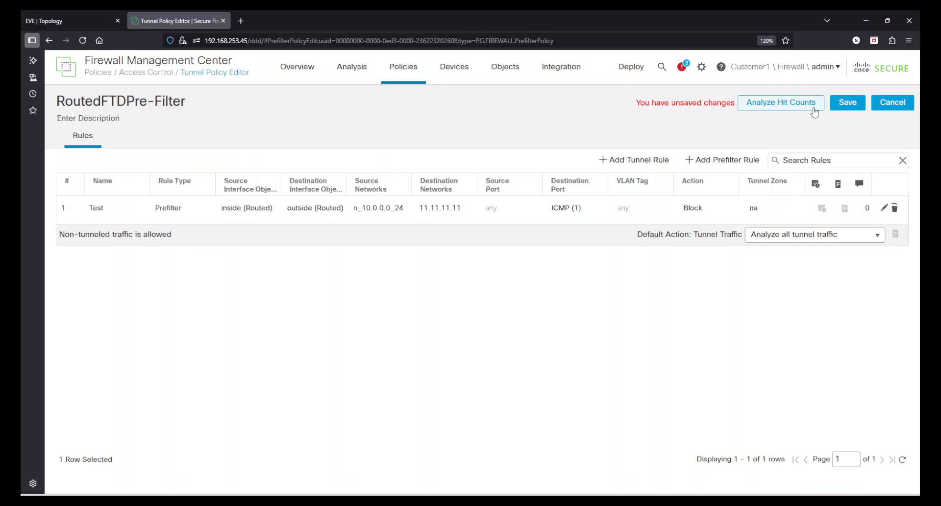
- Save the RoutedFTDPre-Filter policy and check for pending deployments
{"action": "left_click", "coordinate": [846, 102]}
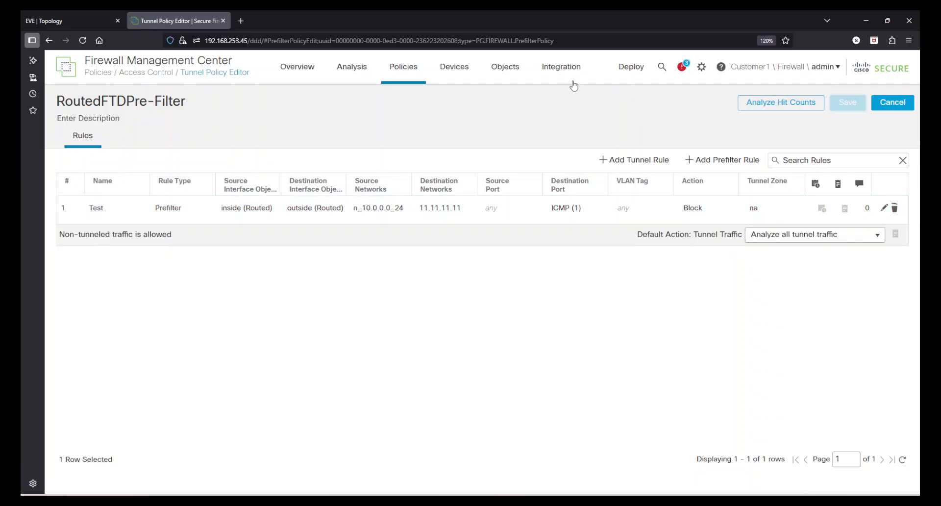
{"action": "left_click", "coordinate": [631, 67]}
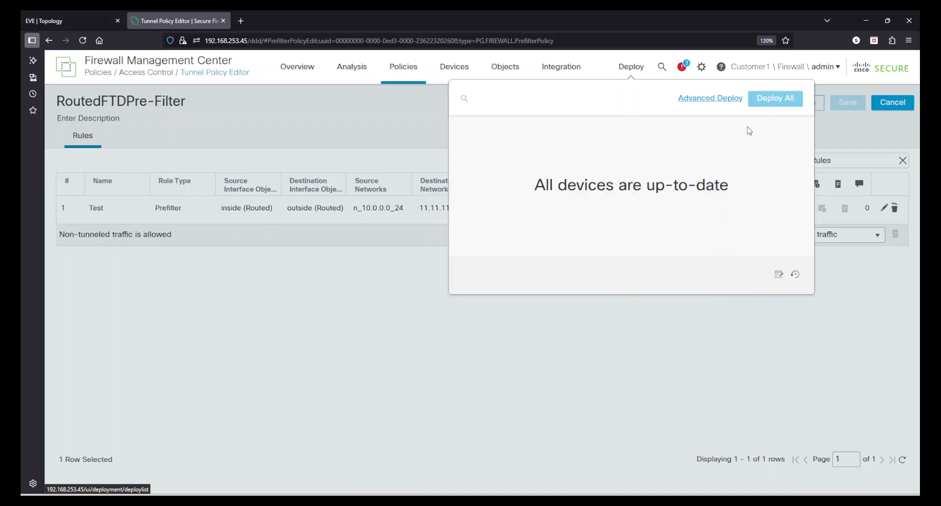
{"action": "left_click", "coordinate": [373, 135]}
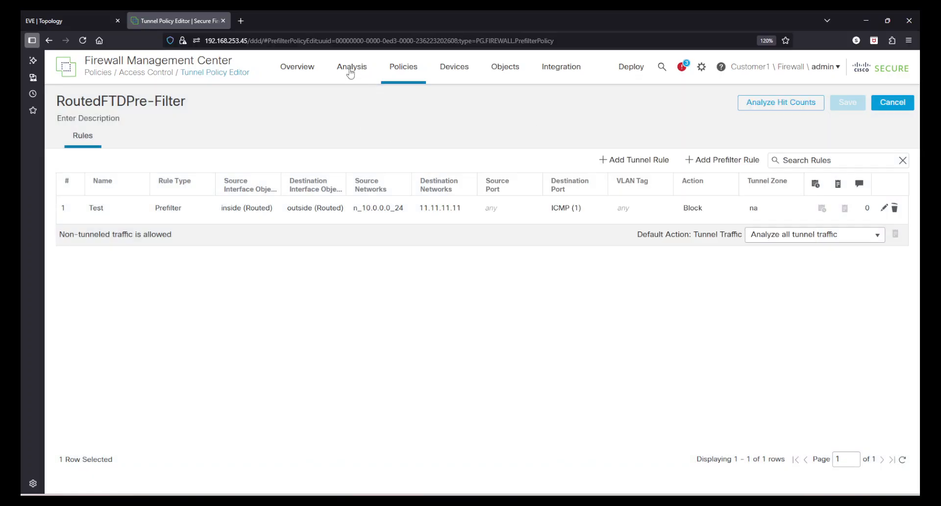
- Open RoutedFTD_Access_Control_Policy for editing and switch it to the new UI layout
{"action": "mouse_move", "coordinate": [399, 76]}
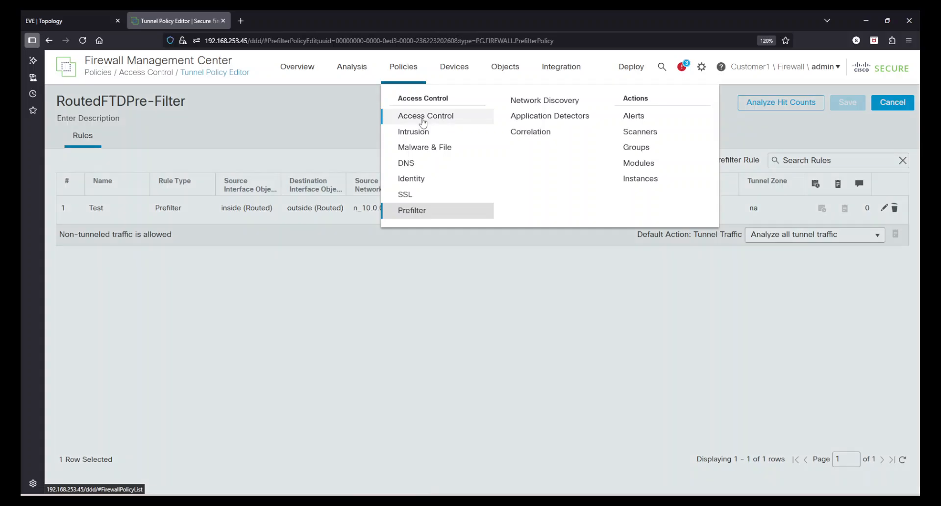
{"action": "left_click", "coordinate": [419, 116]}
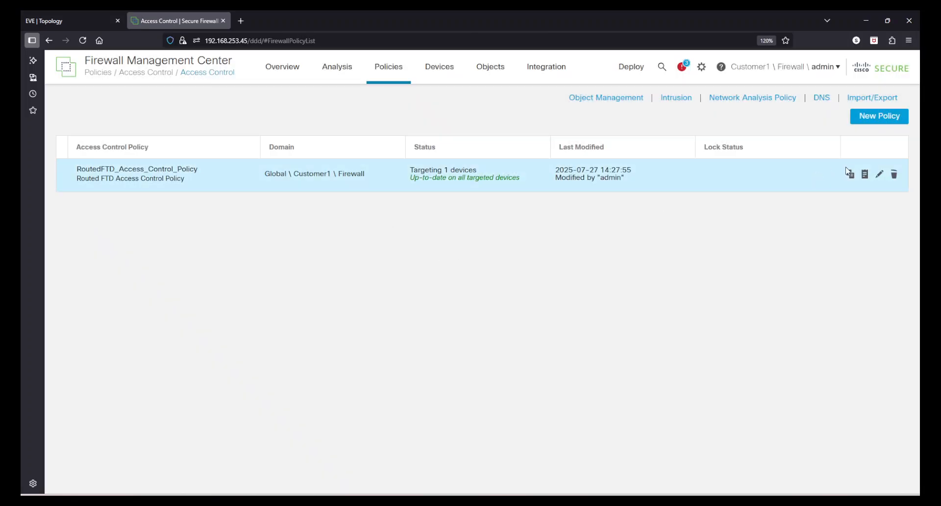
{"action": "left_click", "coordinate": [879, 174]}
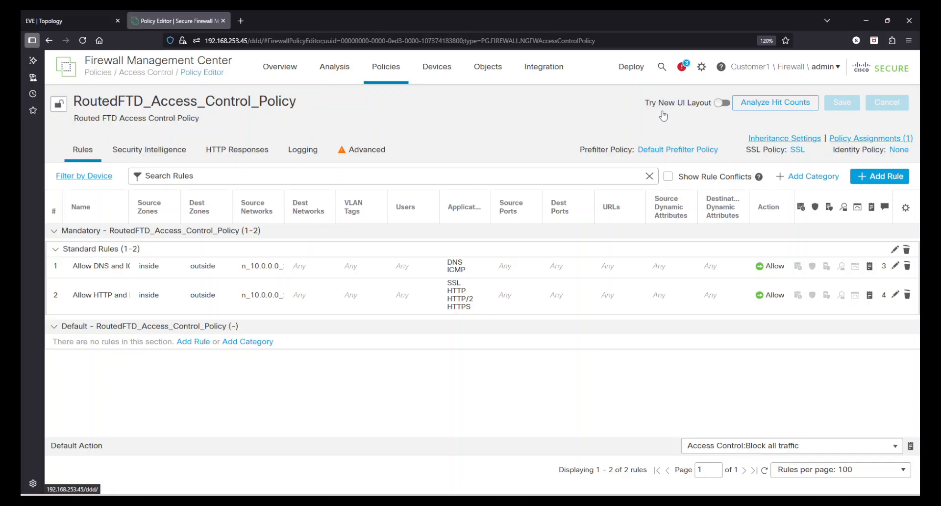
{"action": "left_click", "coordinate": [722, 103]}
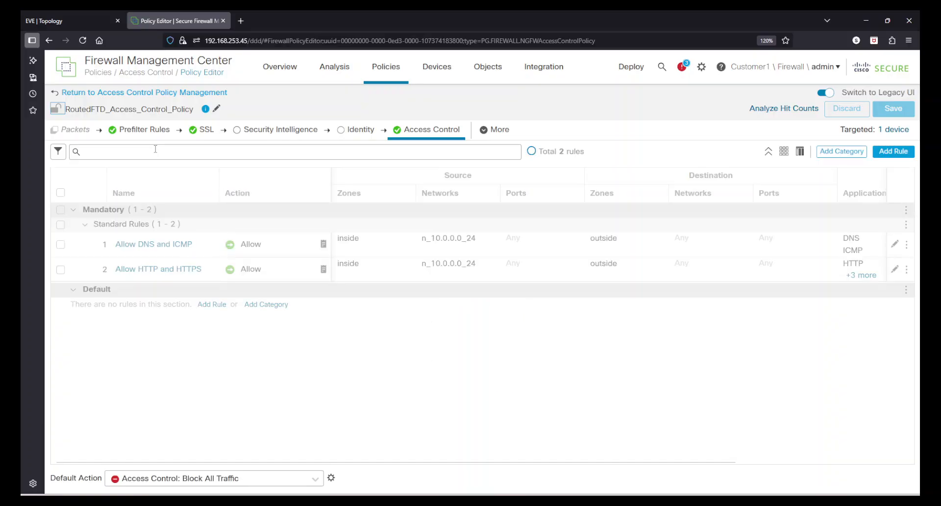
- Assign RoutedFTDPre-Filter as the prefilter policy of RoutedFTD_Access_Control_Policy and apply the selection
{"action": "left_click", "coordinate": [136, 131]}
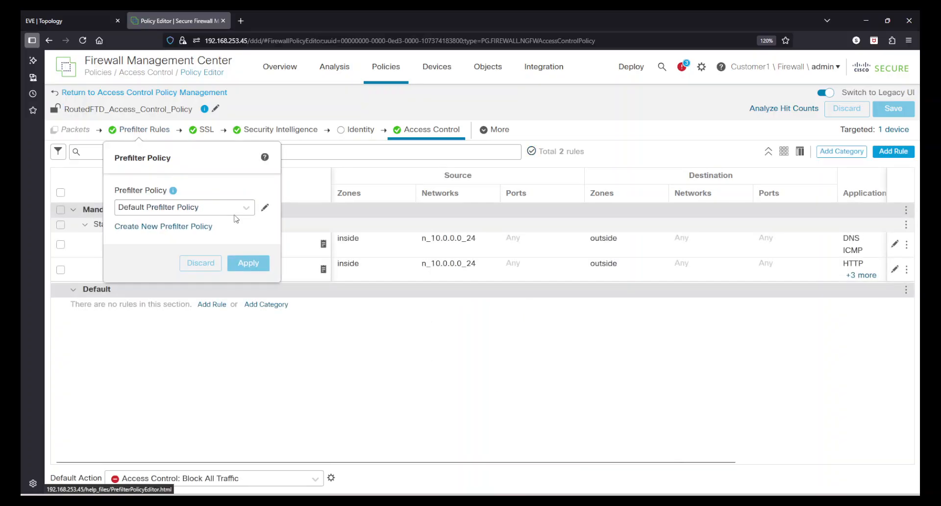
{"action": "left_click", "coordinate": [162, 207]}
{"action": "left_click", "coordinate": [162, 239]}
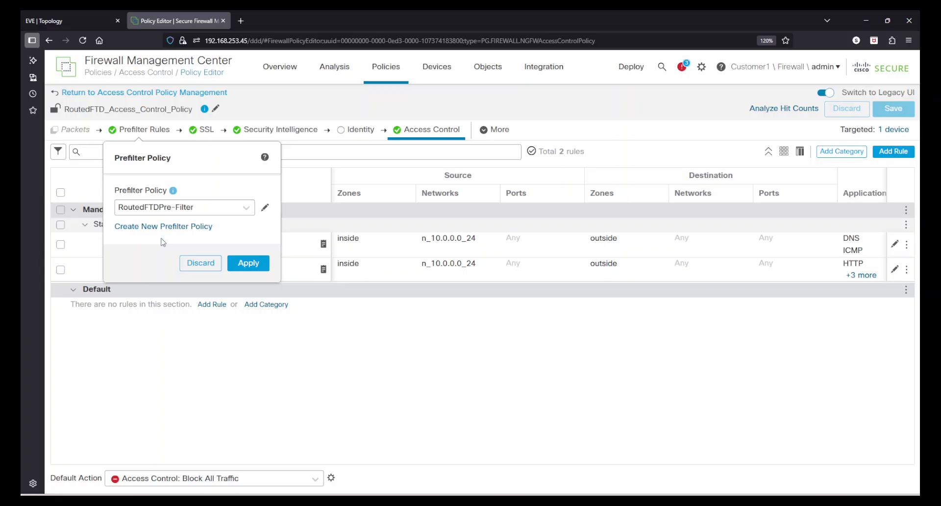
{"action": "left_click", "coordinate": [248, 263]}
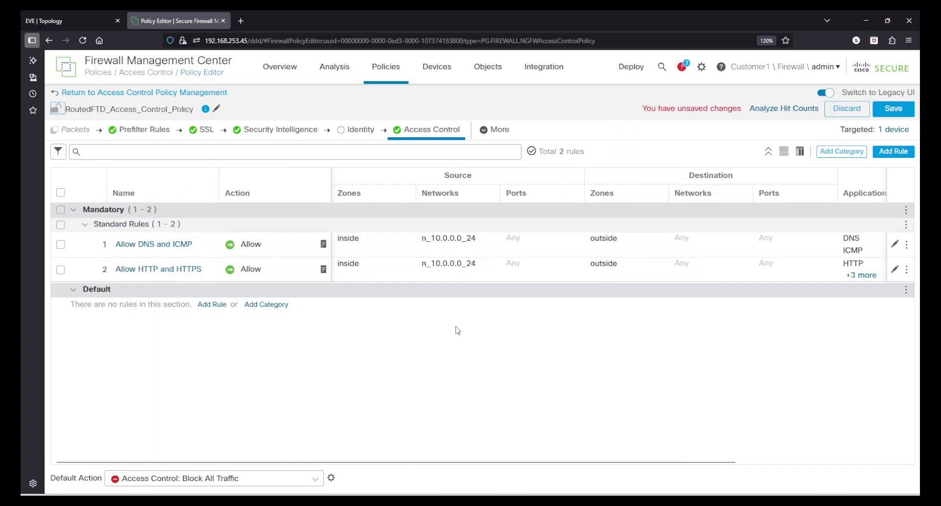
- Save the access control policy and check the deployment status of the devices
{"action": "left_click", "coordinate": [894, 109]}
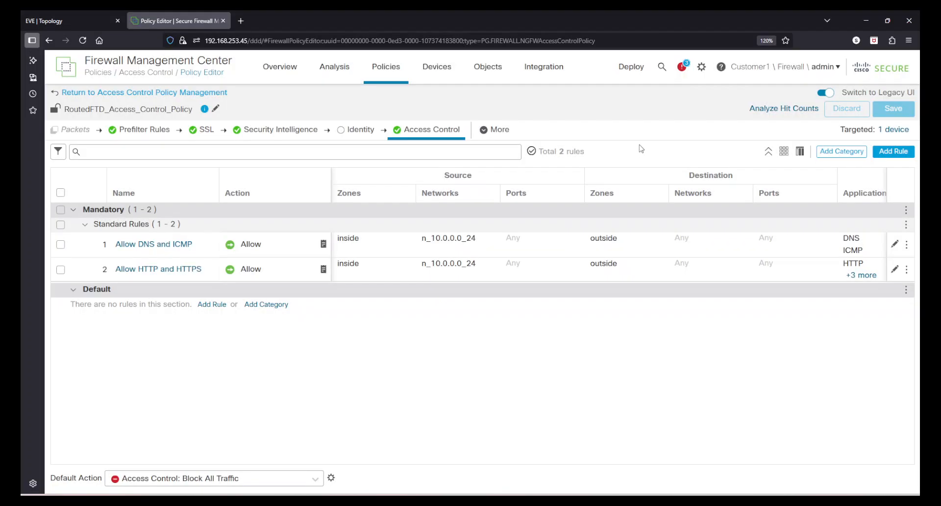
{"action": "left_click", "coordinate": [630, 67]}
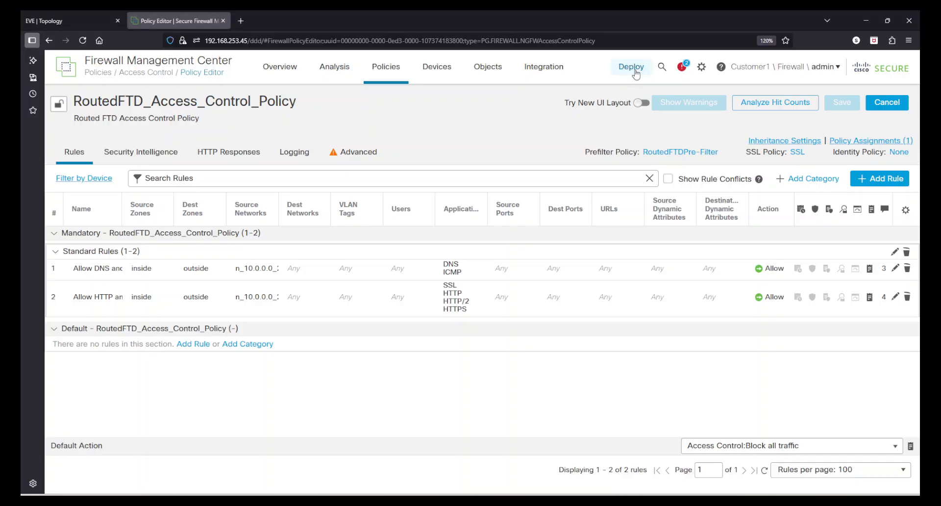
{"action": "left_click", "coordinate": [635, 71]}
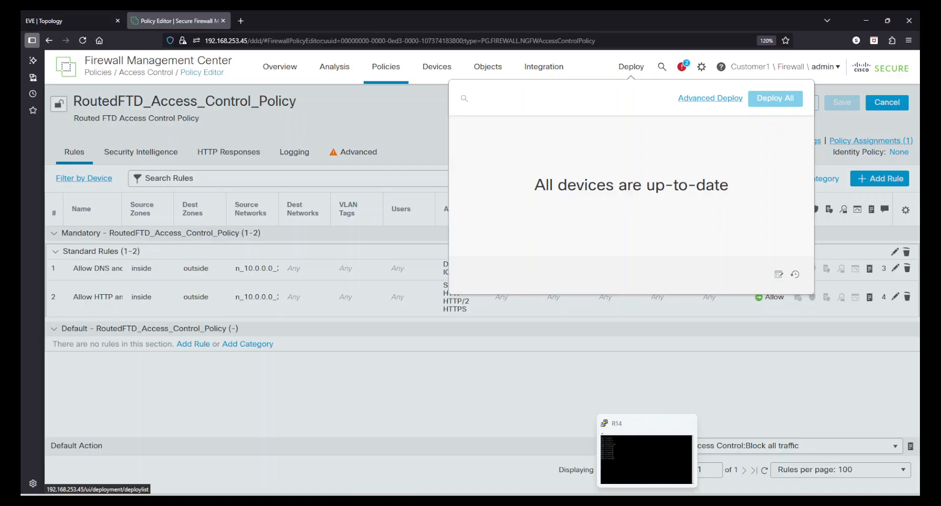
- Switch to the R14 router's PuTTY console and ping 8.8.8.8
{"action": "left_click", "coordinate": [647, 461]}
{"action": "left_click", "coordinate": [68, 20]}
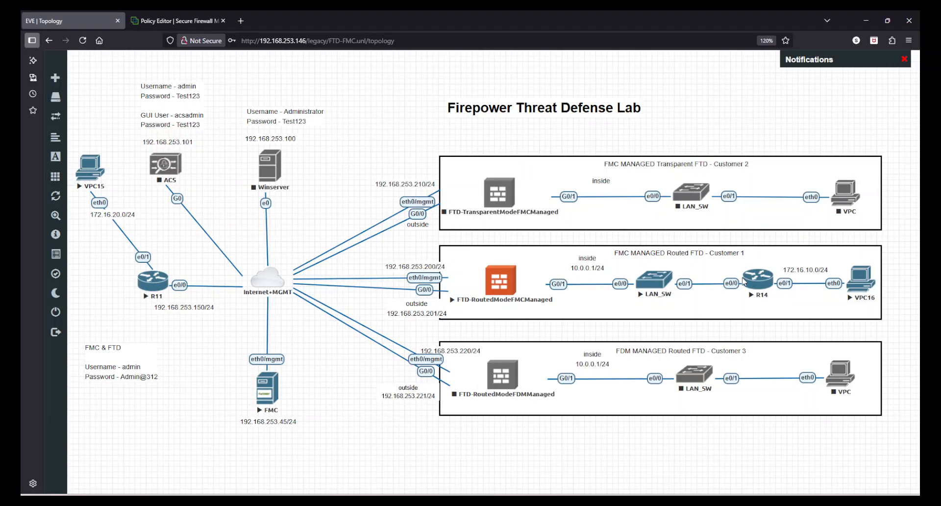
{"action": "key", "text": "alt+Tab"}
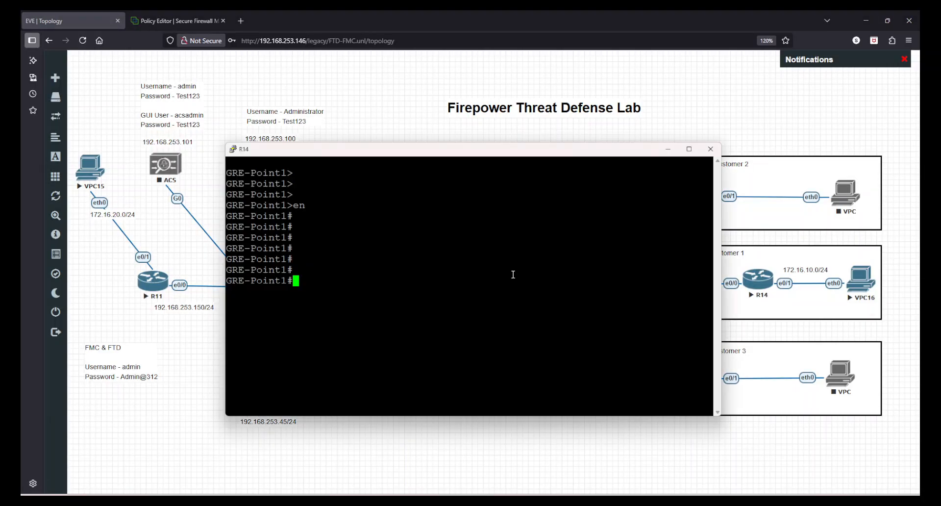
{"action": "type", "text": "ping 8.8.8.8"}
{"action": "key", "text": "Return"}
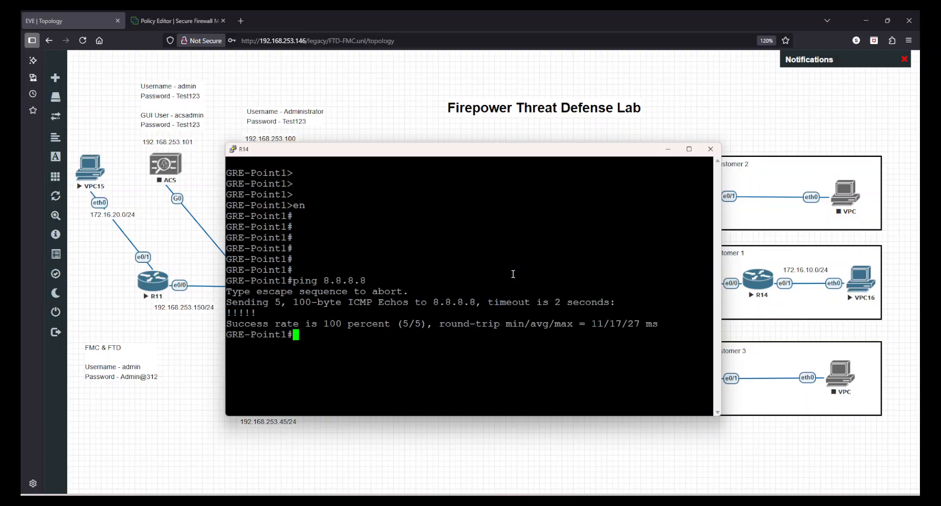
- Ping 11.11.11.11 from R14 to test the block rule, and close the console session
{"action": "type", "text": "ping 11.11.11.11"}
{"action": "key", "text": "Return"}
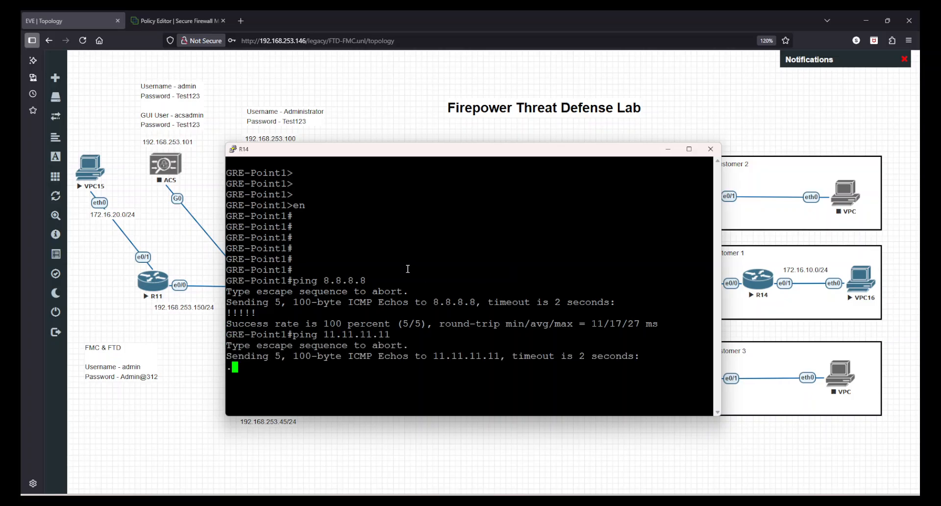
{"action": "left_click_drag", "start_coordinate": [407, 268], "coordinate": [462, 345]}
{"action": "double_click", "coordinate": [462, 345]}
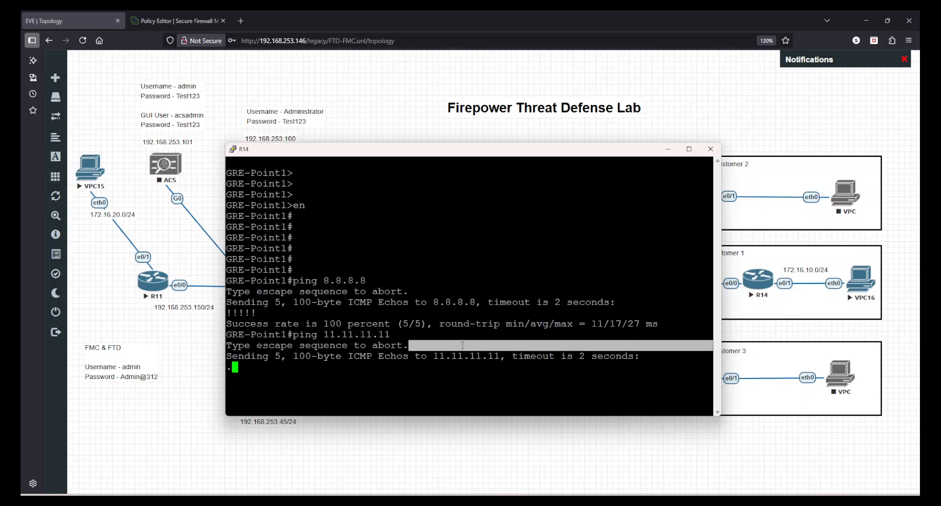
{"action": "left_click", "coordinate": [710, 153]}
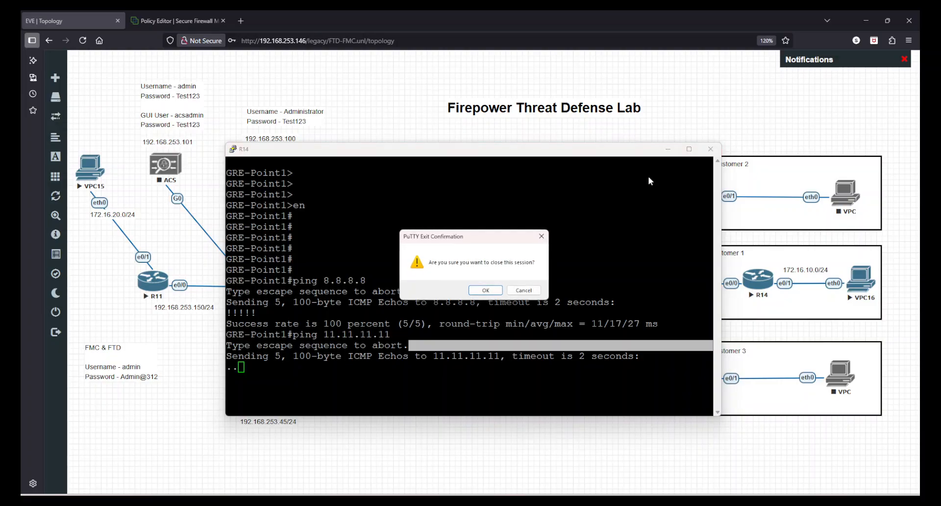
{"action": "left_click", "coordinate": [491, 291]}
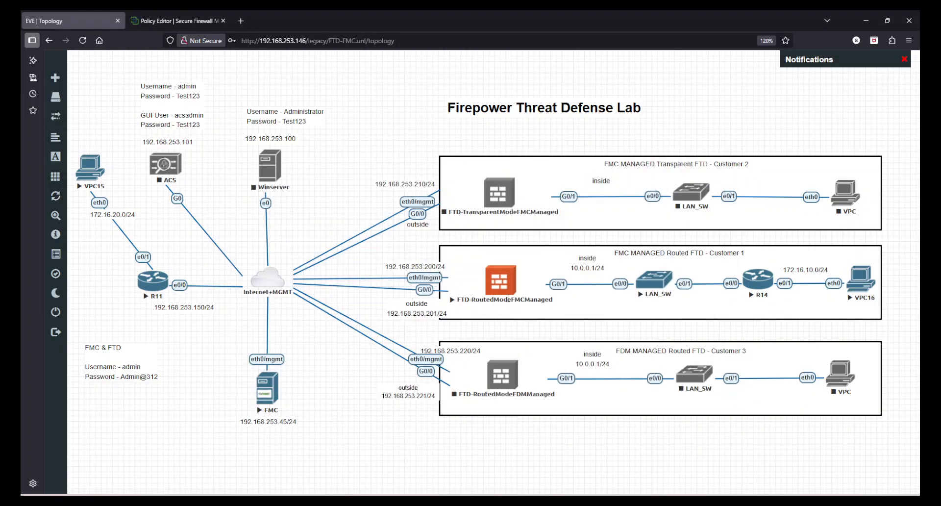
- Switch to the Firewall Management Center and review the connection events and unified events for the test pings
{"action": "left_click", "coordinate": [170, 14]}
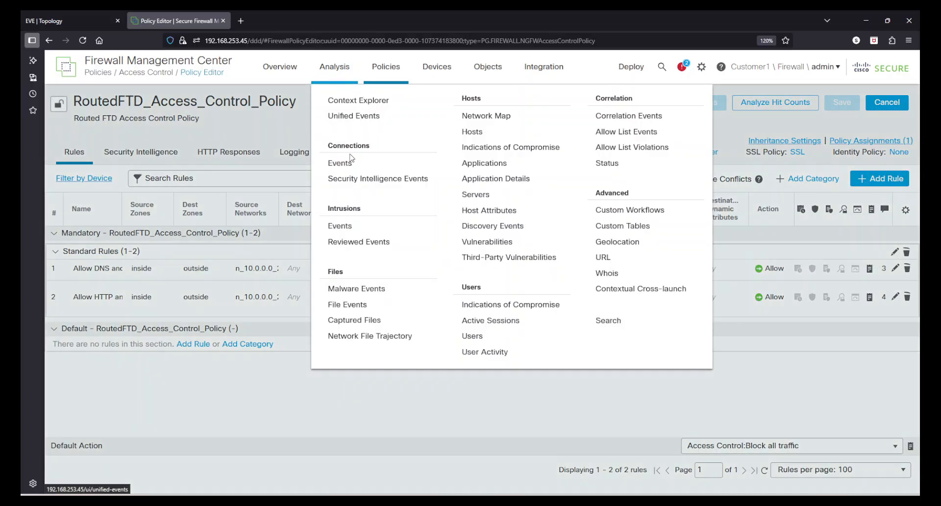
{"action": "left_click", "coordinate": [355, 165]}
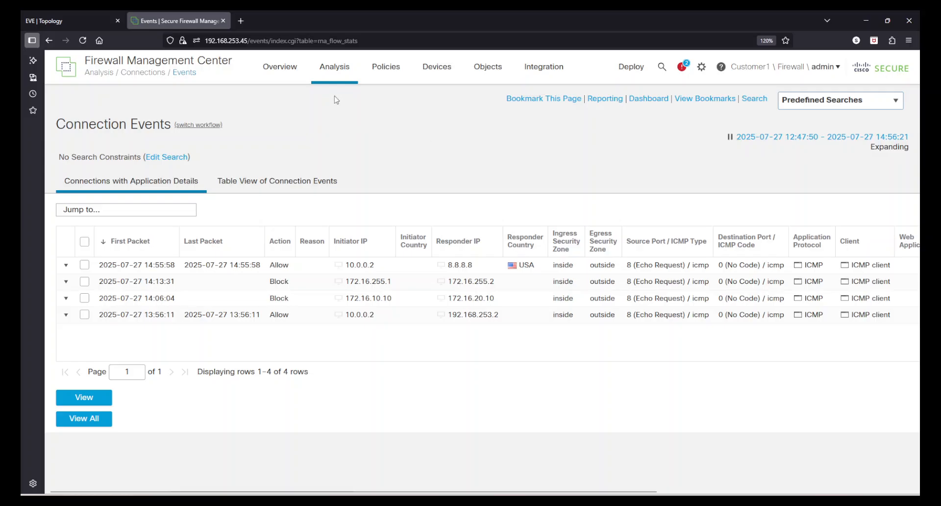
{"action": "mouse_move", "coordinate": [339, 67]}
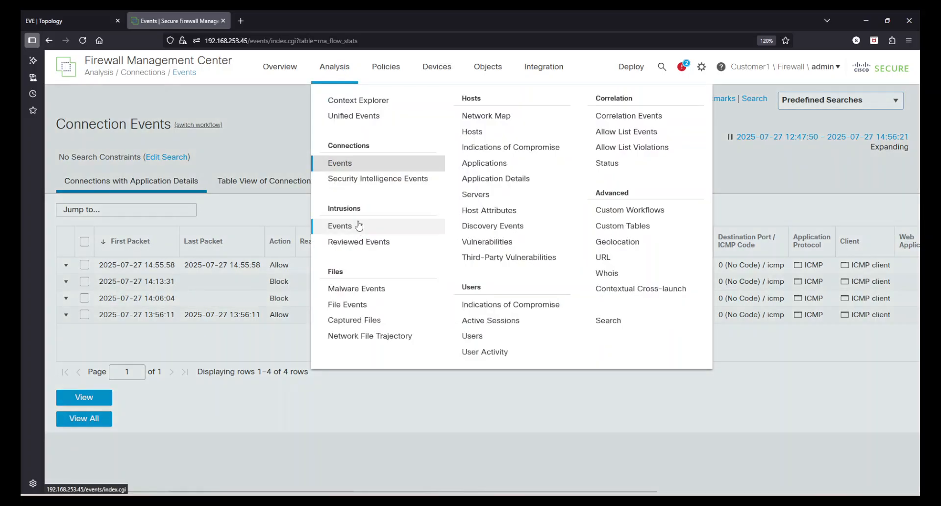
{"action": "left_click", "coordinate": [361, 117]}
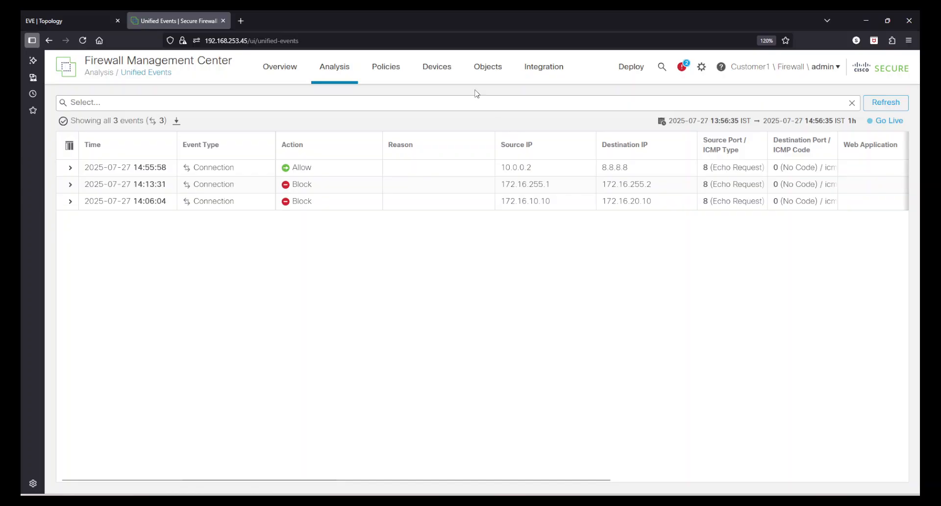
{"action": "mouse_move", "coordinate": [331, 77]}
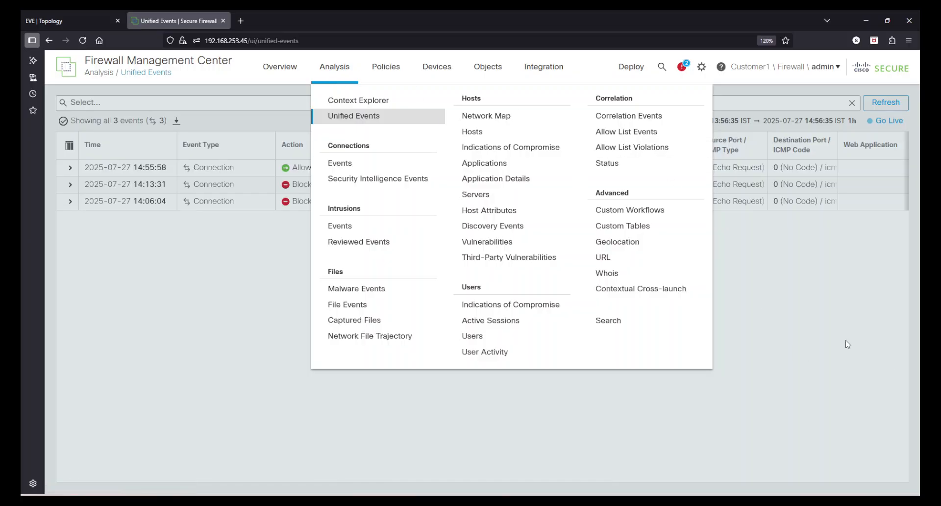
{"action": "left_click", "coordinate": [798, 328]}
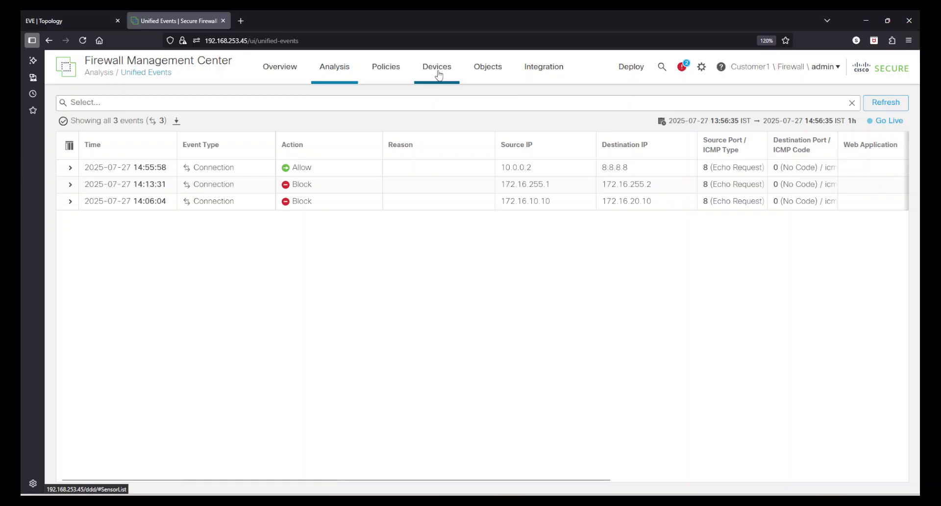
- Run a Packet Tracer trace on RoutedFTD's inside interface for an ICMP echo request from 10.0.0.2 to 11.11.11.11
{"action": "mouse_move", "coordinate": [444, 78]}
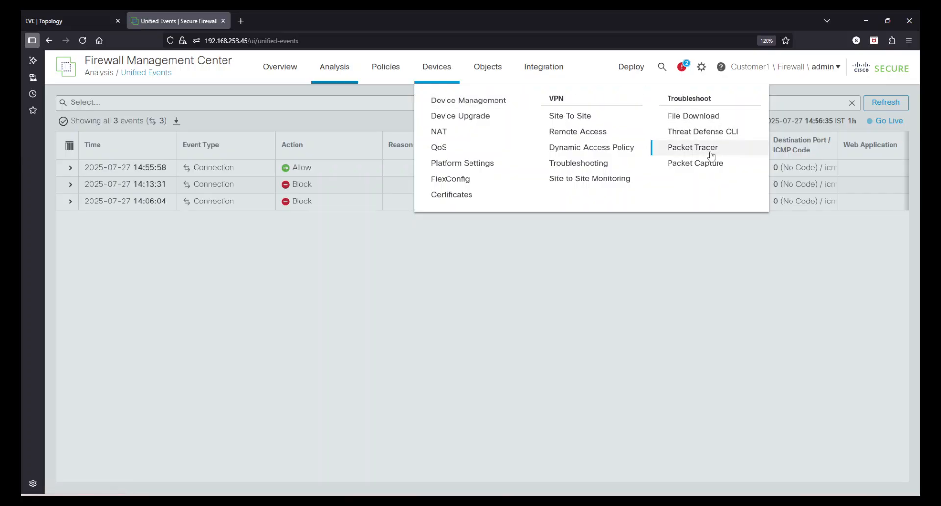
{"action": "left_click", "coordinate": [689, 153]}
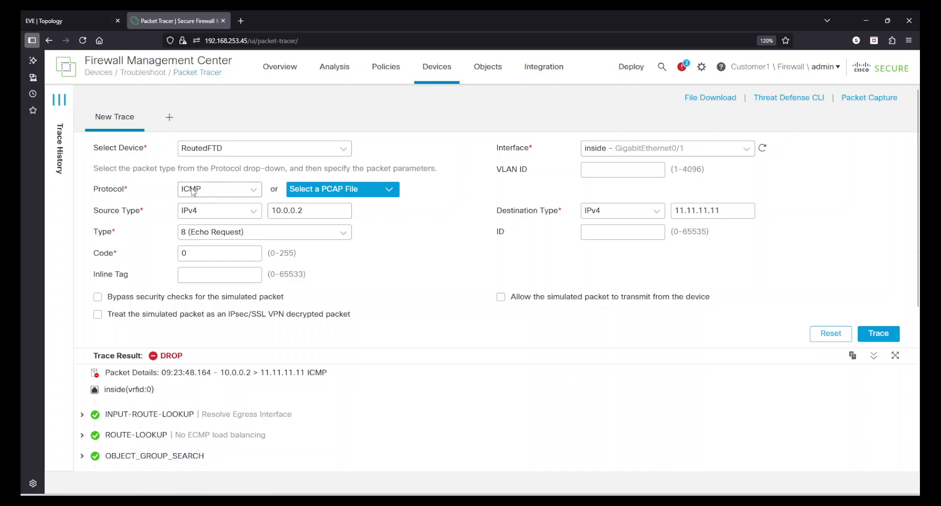
{"action": "left_click_drag", "start_coordinate": [313, 211], "coordinate": [235, 211]}
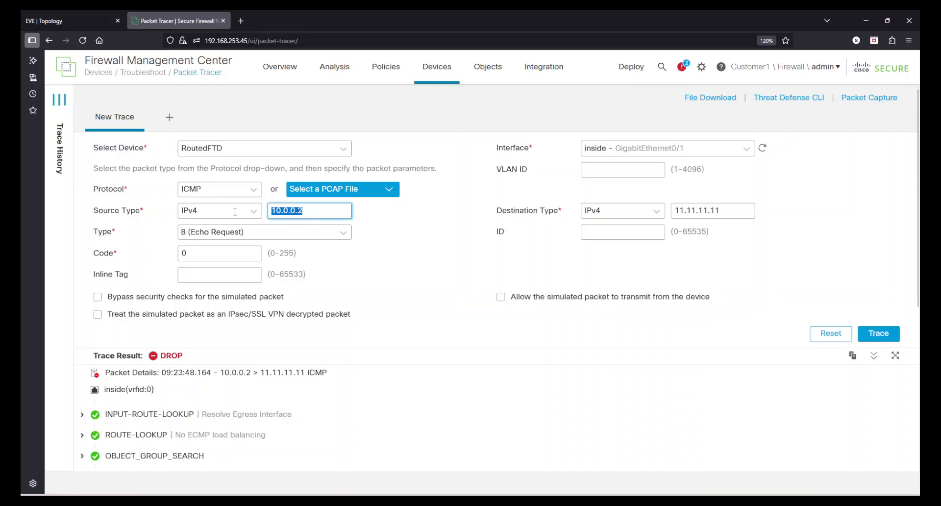
{"action": "left_click_drag", "start_coordinate": [729, 213], "coordinate": [657, 213]}
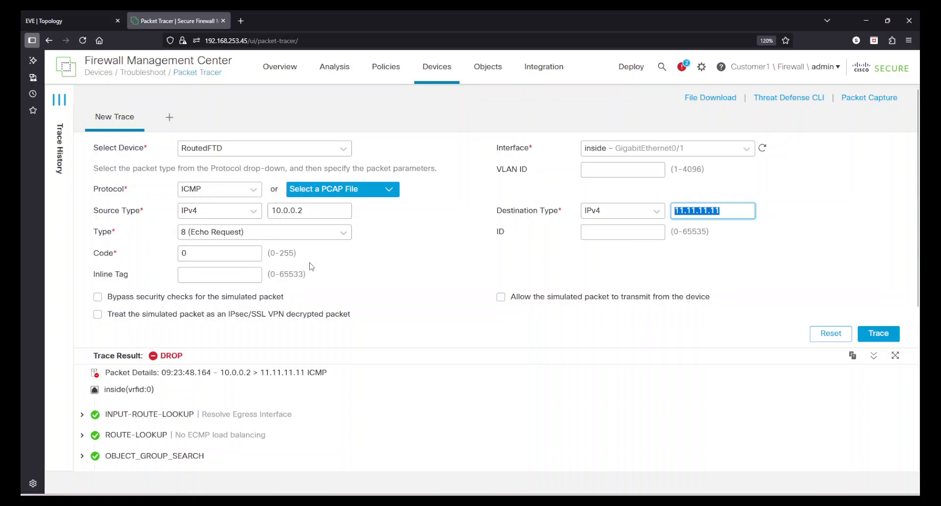
{"action": "left_click", "coordinate": [878, 335]}
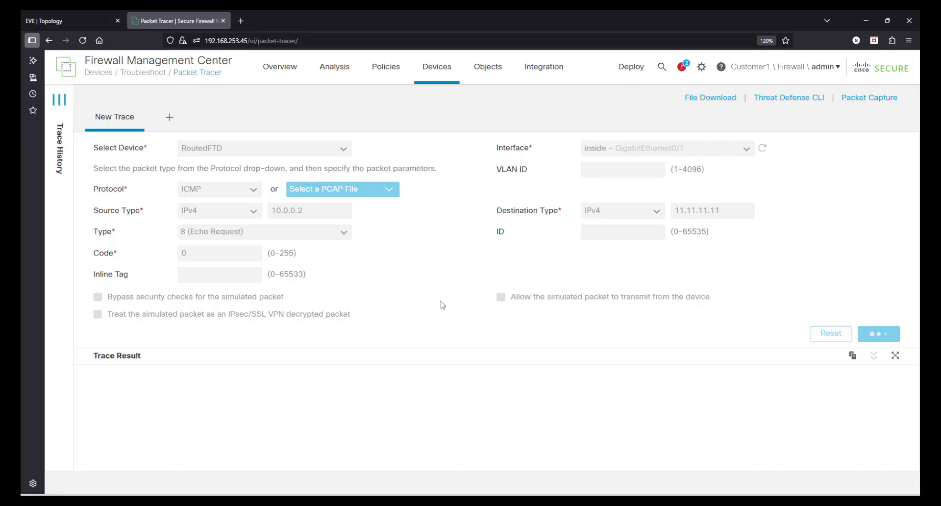
- Examine the ACCESS-LIST phase of the trace result for the access list, prefilter policy and rule applied to the packet
{"action": "scroll", "coordinate": [442, 306], "scroll_direction": "down", "scroll_amount": 5}
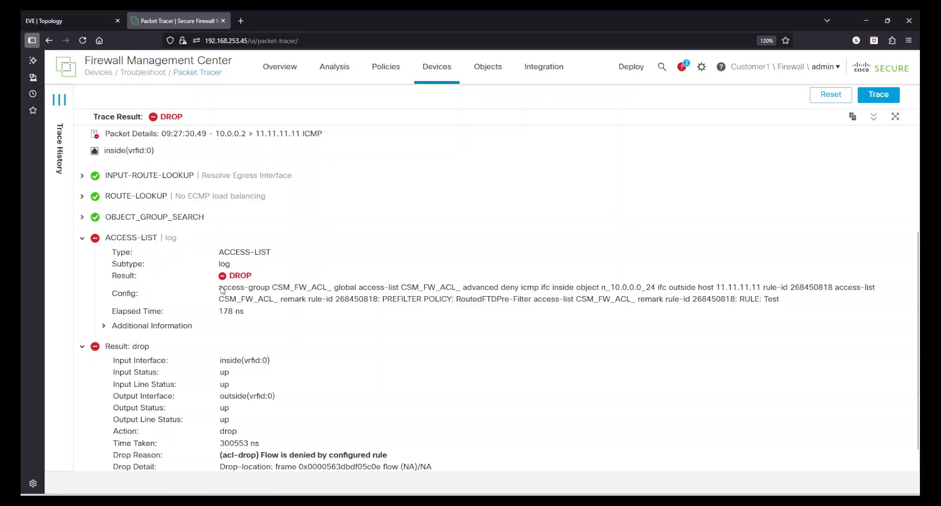
{"action": "left_click_drag", "start_coordinate": [222, 290], "coordinate": [390, 289]}
{"action": "left_click_drag", "start_coordinate": [445, 289], "coordinate": [680, 301]}
{"action": "left_click", "coordinate": [660, 309]}
{"action": "left_click_drag", "start_coordinate": [457, 301], "coordinate": [532, 308]}
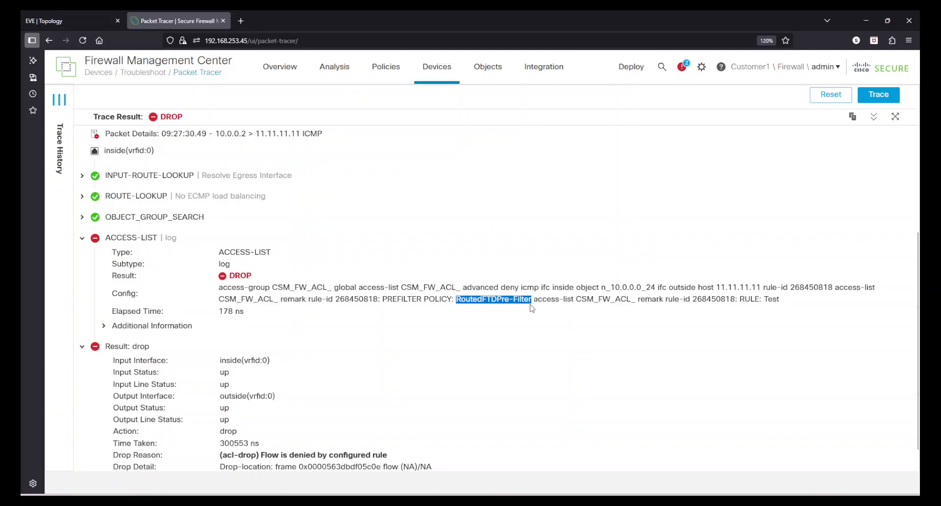
{"action": "left_click", "coordinate": [532, 308]}
{"action": "left_click_drag", "start_coordinate": [458, 303], "coordinate": [723, 301]}
{"action": "left_click", "coordinate": [497, 307]}
{"action": "left_click_drag", "start_coordinate": [385, 301], "coordinate": [539, 302]}
{"action": "left_click", "coordinate": [529, 306]}
{"action": "scroll", "coordinate": [479, 295], "scroll_direction": "down", "scroll_amount": 1}
{"action": "scroll", "coordinate": [482, 299], "scroll_direction": "up", "scroll_amount": 5}
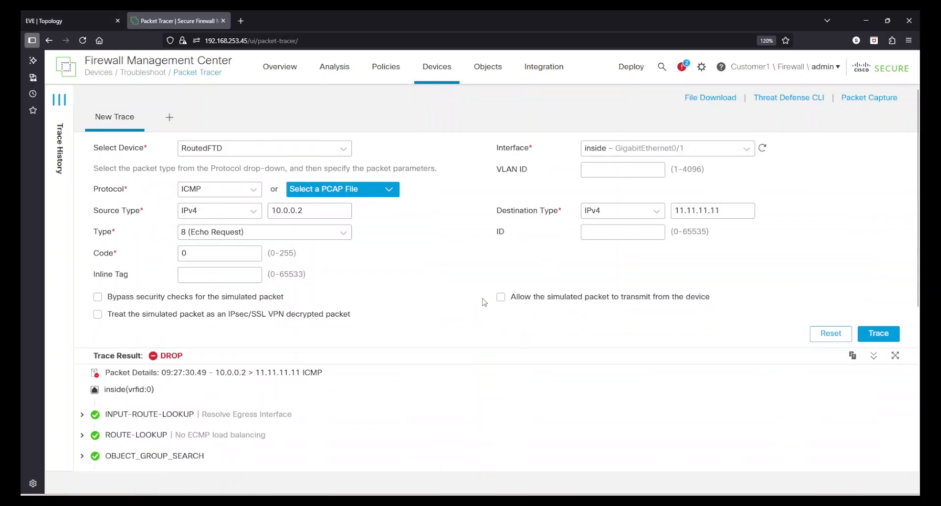
- Open the RoutedFTDPre-Filter prefilter policy for editing and delete its Test rule
{"action": "mouse_move", "coordinate": [387, 71]}
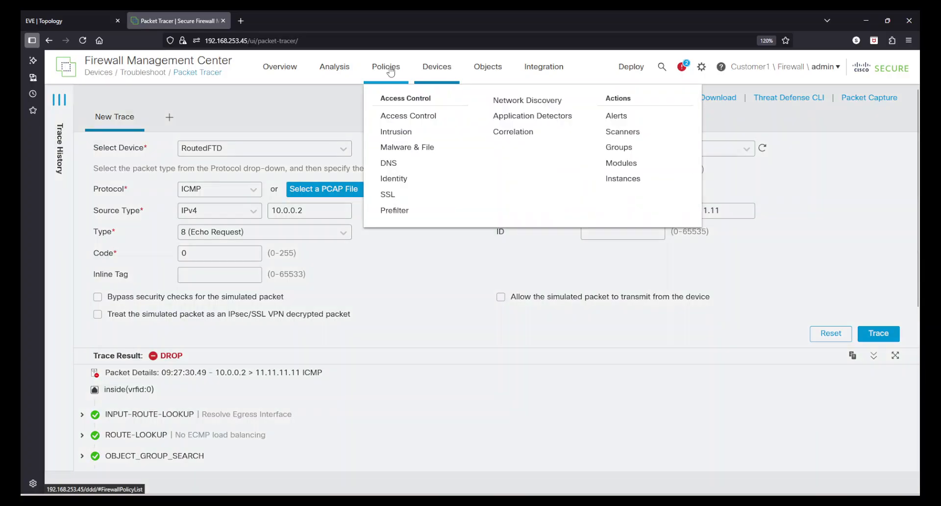
{"action": "left_click", "coordinate": [404, 210]}
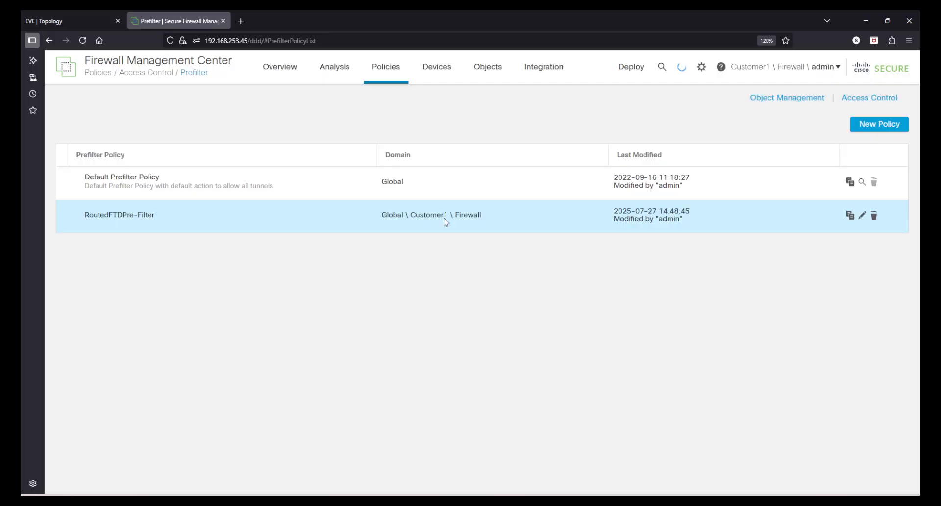
{"action": "left_click", "coordinate": [861, 215]}
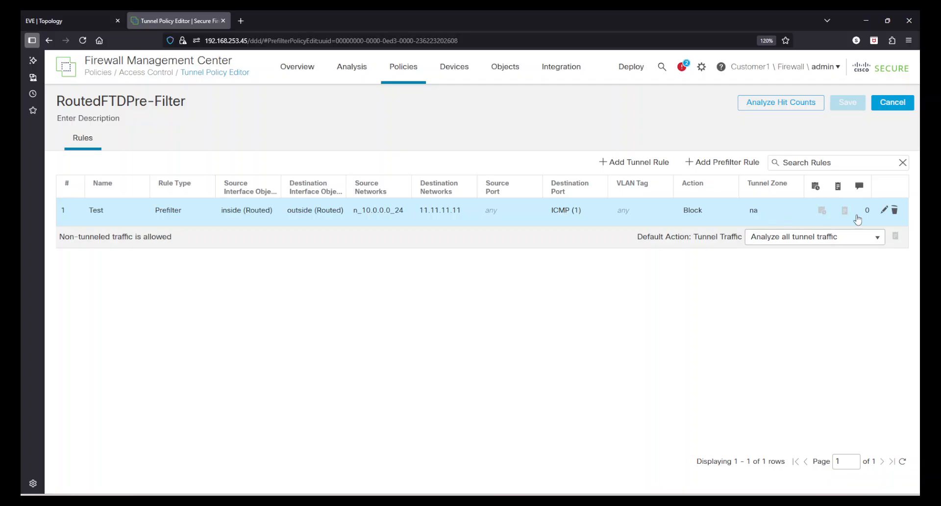
{"action": "left_click", "coordinate": [894, 211]}
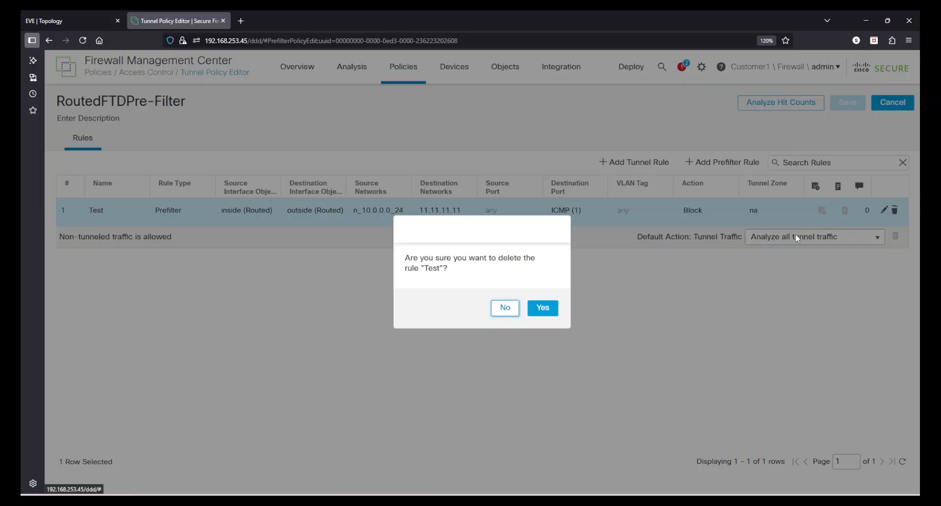
{"action": "left_click", "coordinate": [543, 308]}
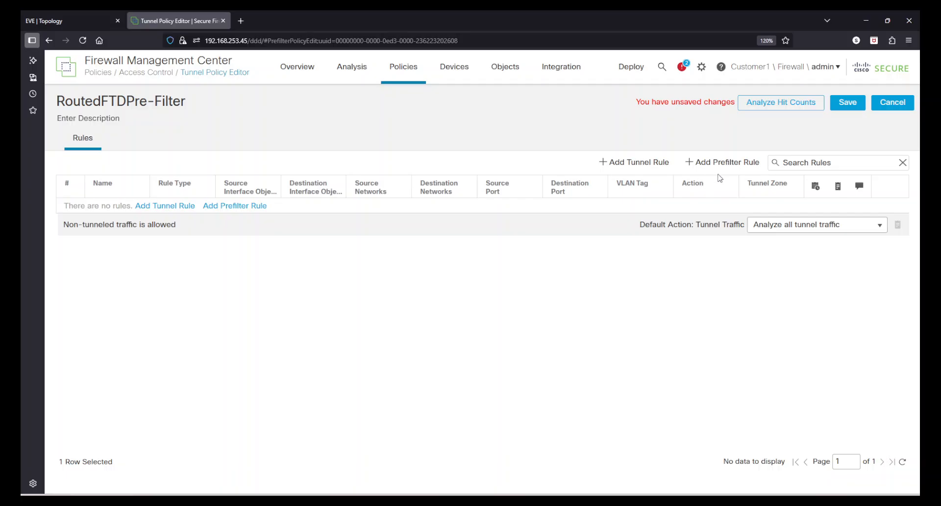
{"action": "left_click", "coordinate": [634, 163]}
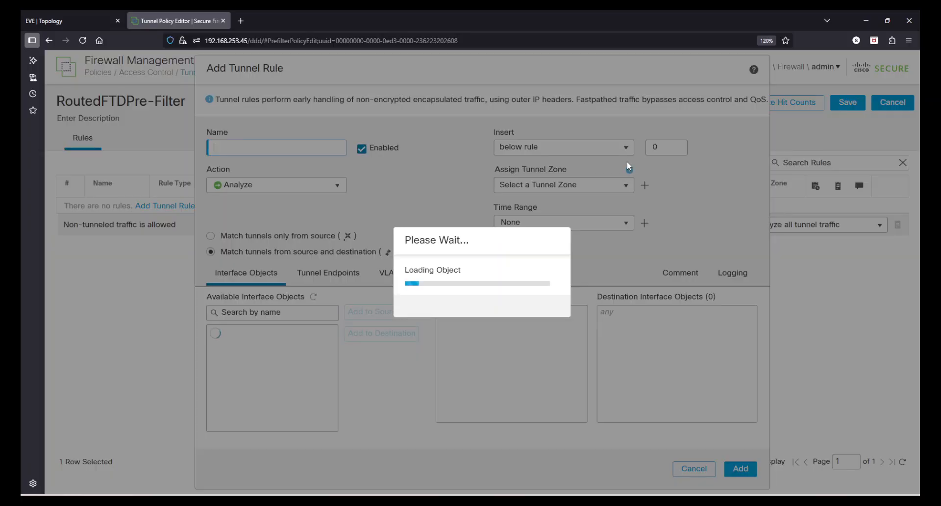
{"action": "left_click", "coordinate": [314, 185]}
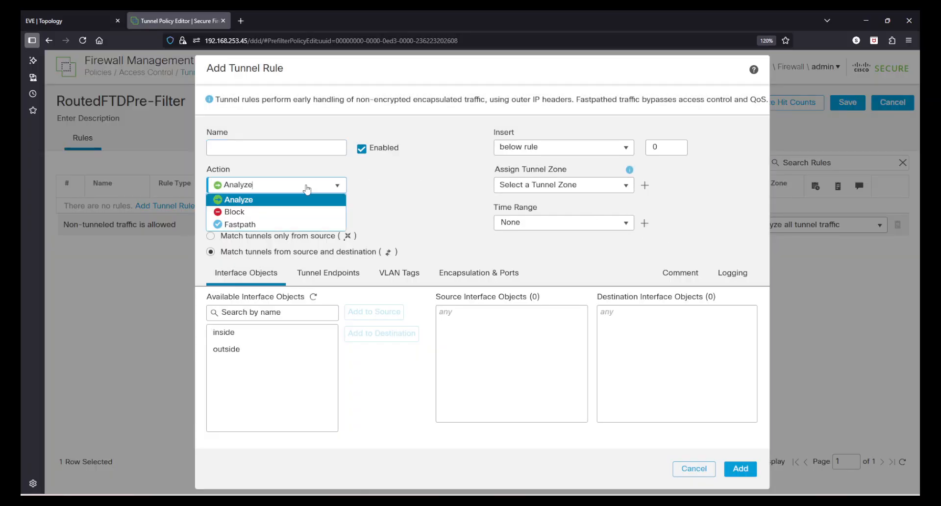
{"action": "left_click", "coordinate": [256, 225]}
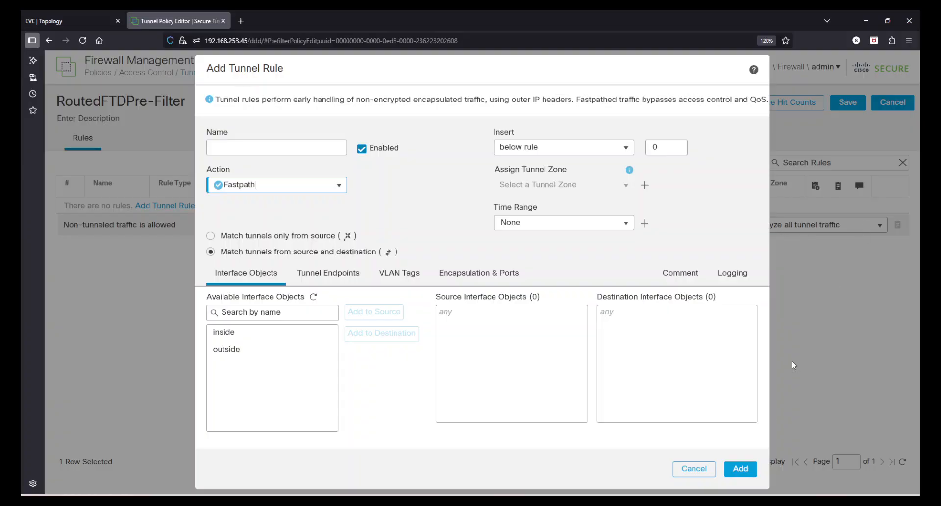
{"action": "left_click", "coordinate": [711, 471]}
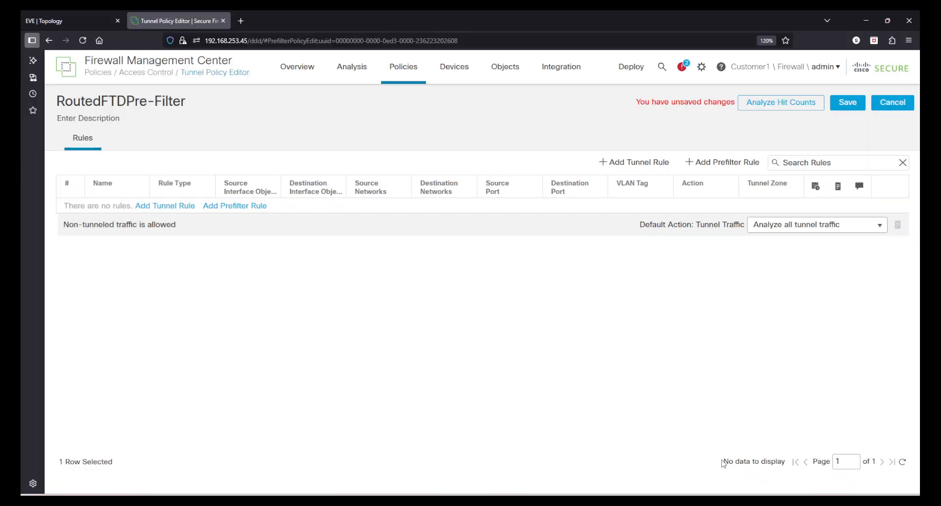
- Save the RoutedFTDPre-Filter policy with the rule deletion
{"action": "left_click", "coordinate": [858, 106]}
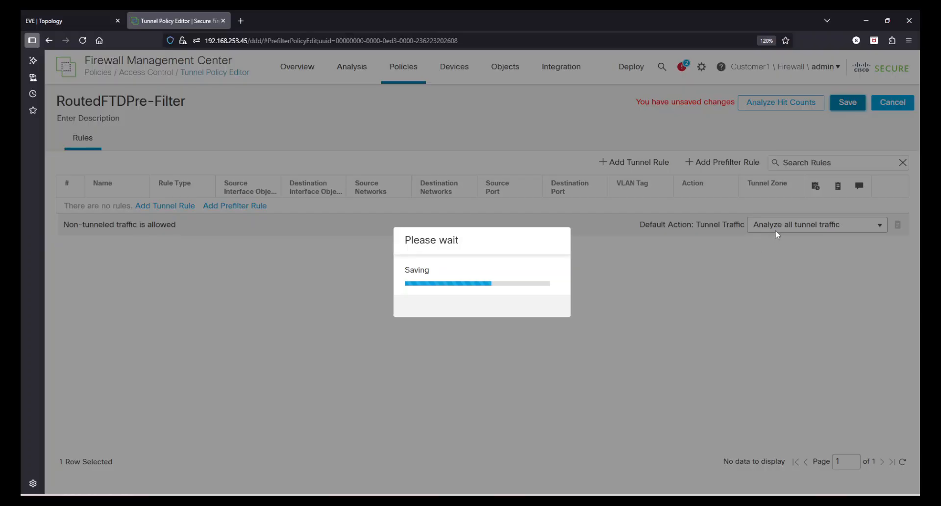